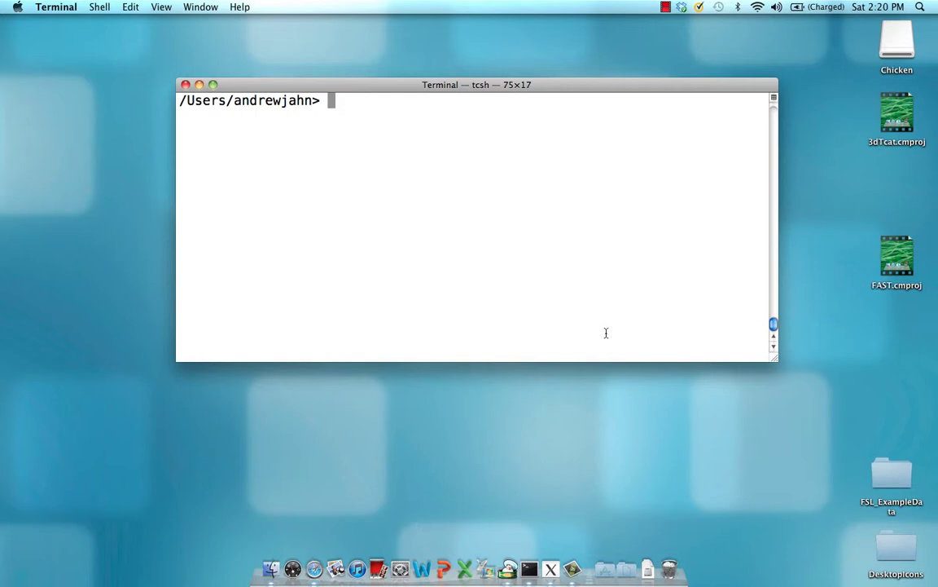
# Step: List the home folder to show the 001_000005 through 001_000007 DICOM series files
pyautogui.write('ls')
pyautogui.press('Return')
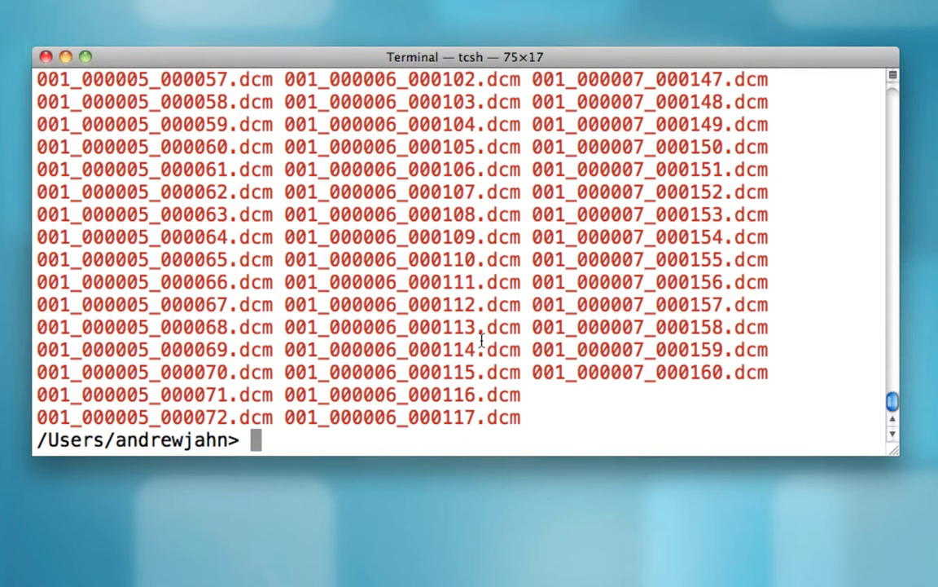
pyautogui.scroll(10, 482, 341)
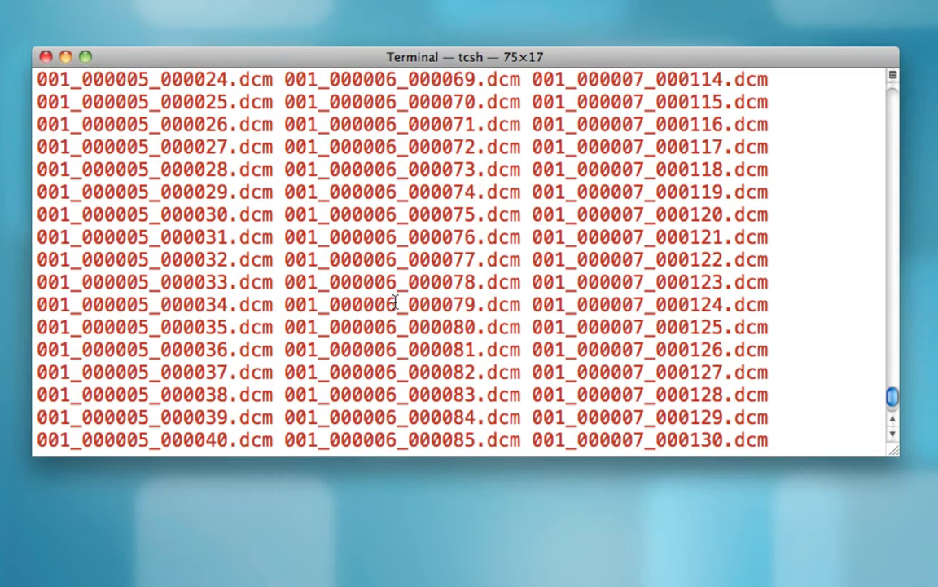
pyautogui.moveTo(395, 303); pyautogui.dragTo(333, 303)
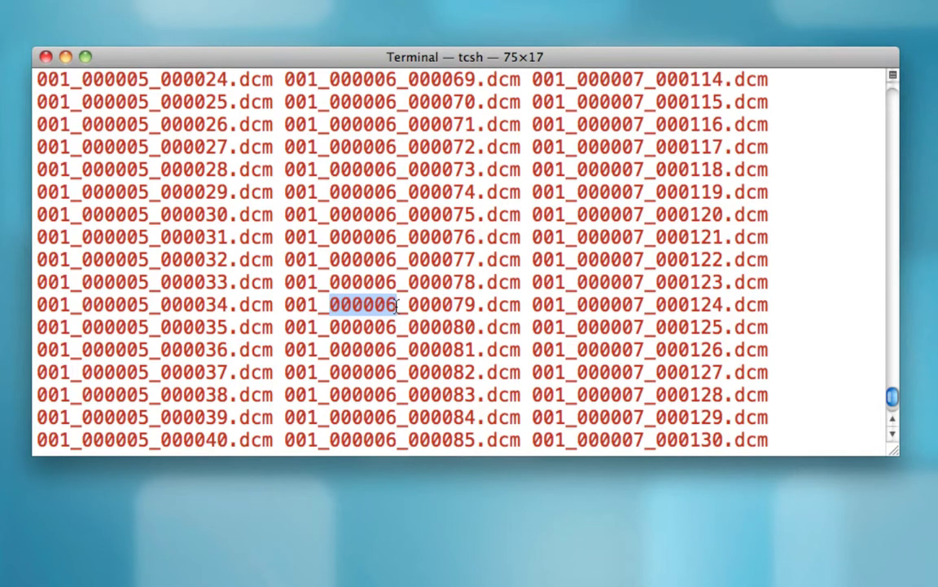
pyautogui.moveTo(150, 305); pyautogui.dragTo(82, 306)
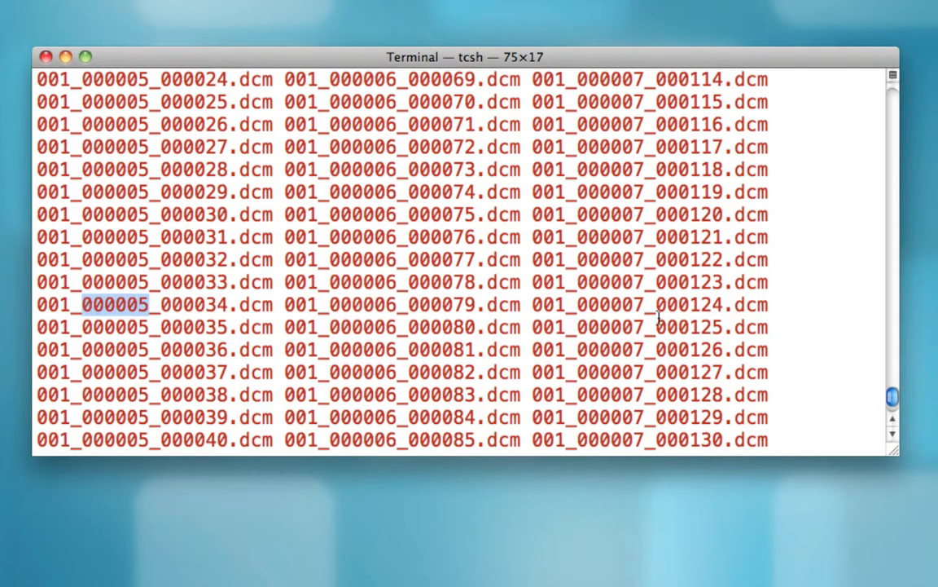
pyautogui.moveTo(643, 303); pyautogui.dragTo(582, 304)
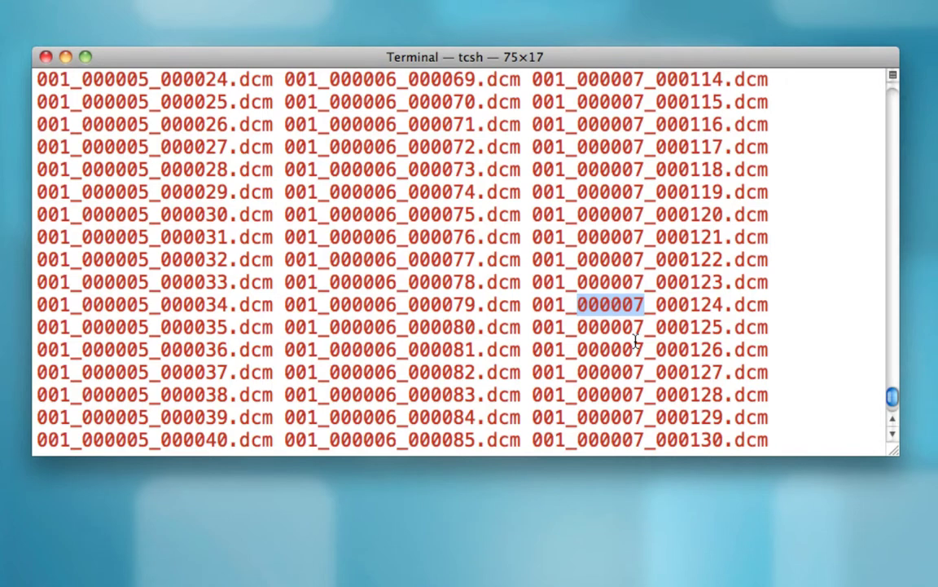
pyautogui.scroll(-10, 635, 342)
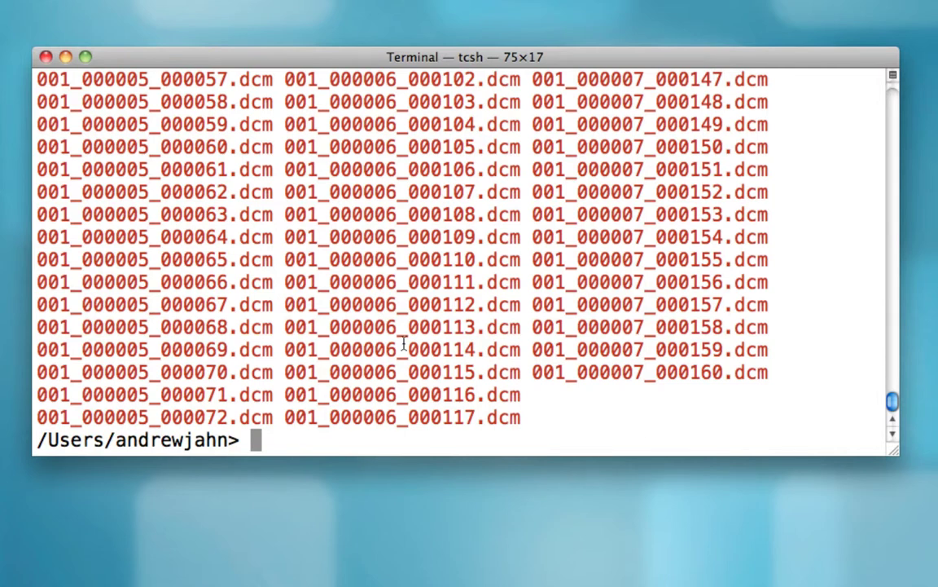
pyautogui.moveTo(217, 417); pyautogui.dragTo(164, 419)
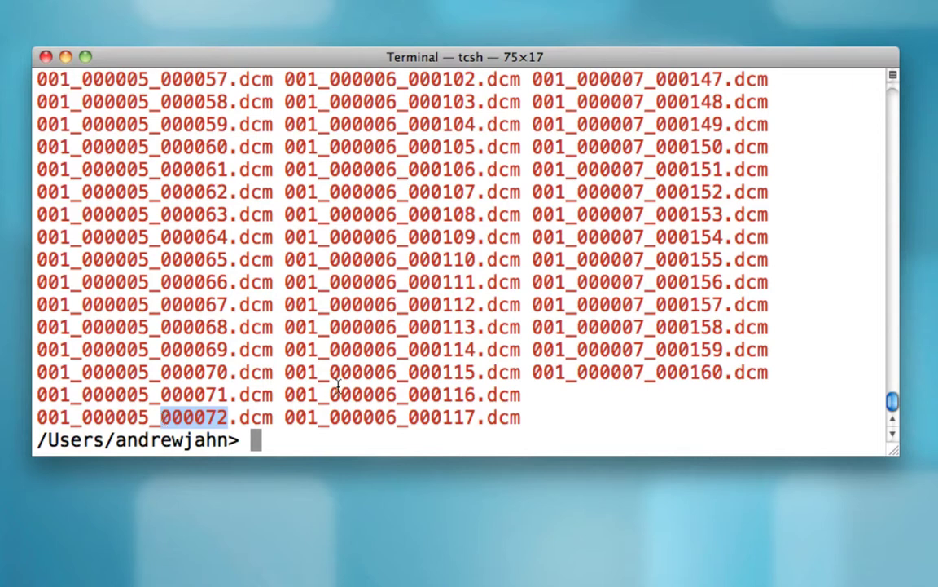
pyautogui.scroll(20, 338, 386)
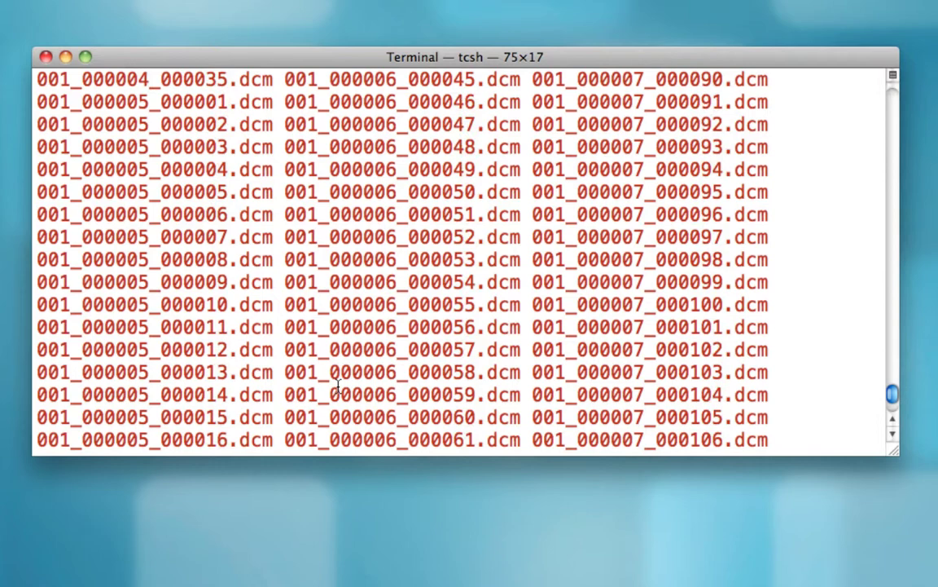
pyautogui.scroll(10, 338, 386)
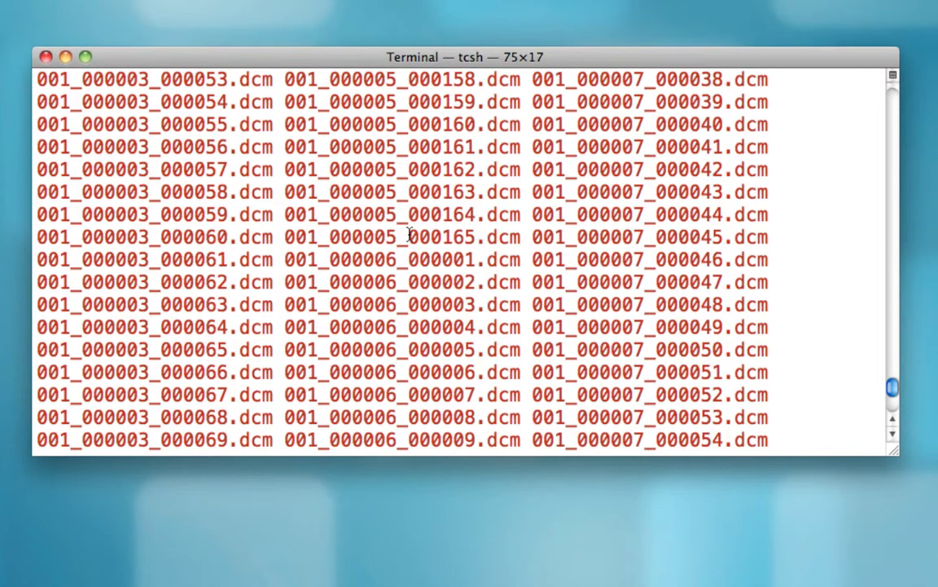
pyautogui.scroll(-10, 681, 277)
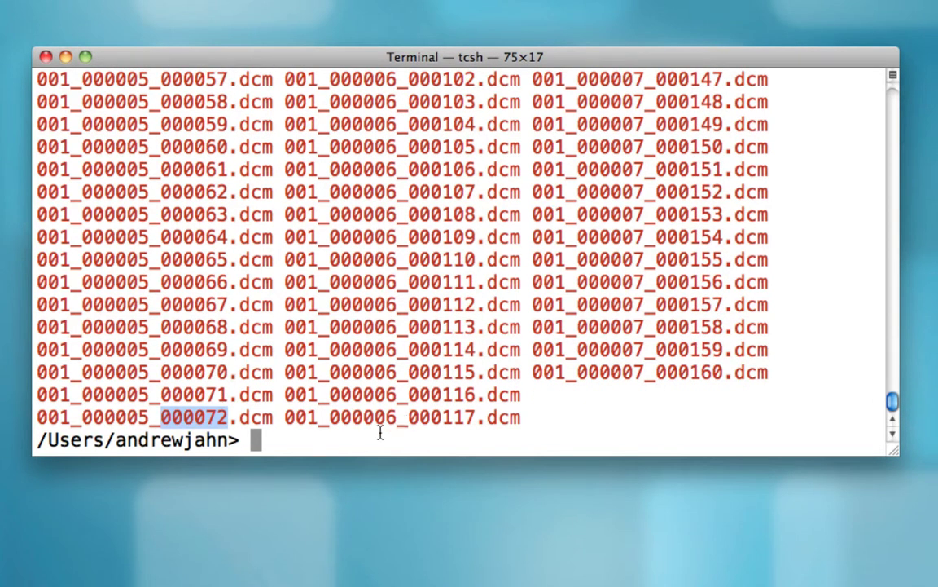
# Step: Begin a to3d command with output prefix r01 and -time:zt slice-then-time ordering
pyautogui.click(379, 433)
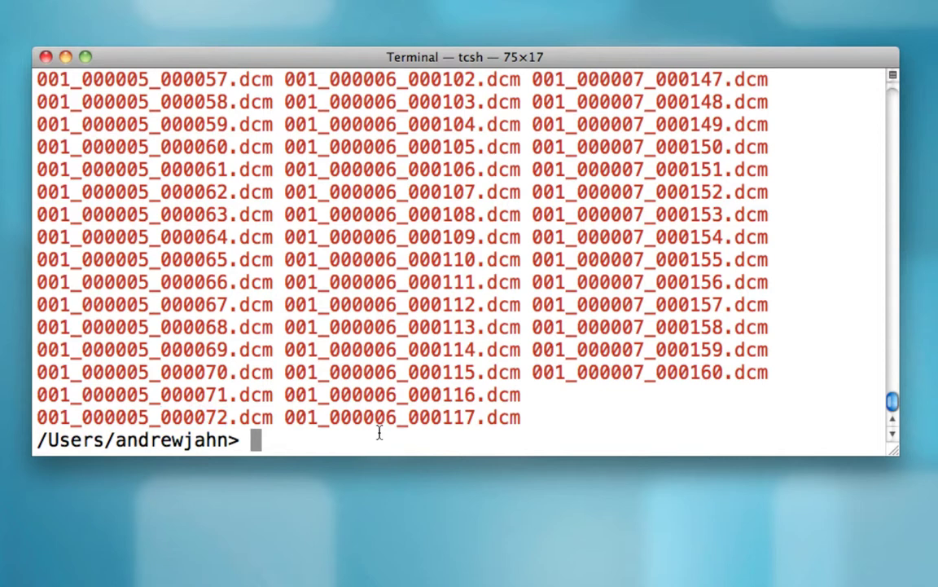
pyautogui.write('to3d')
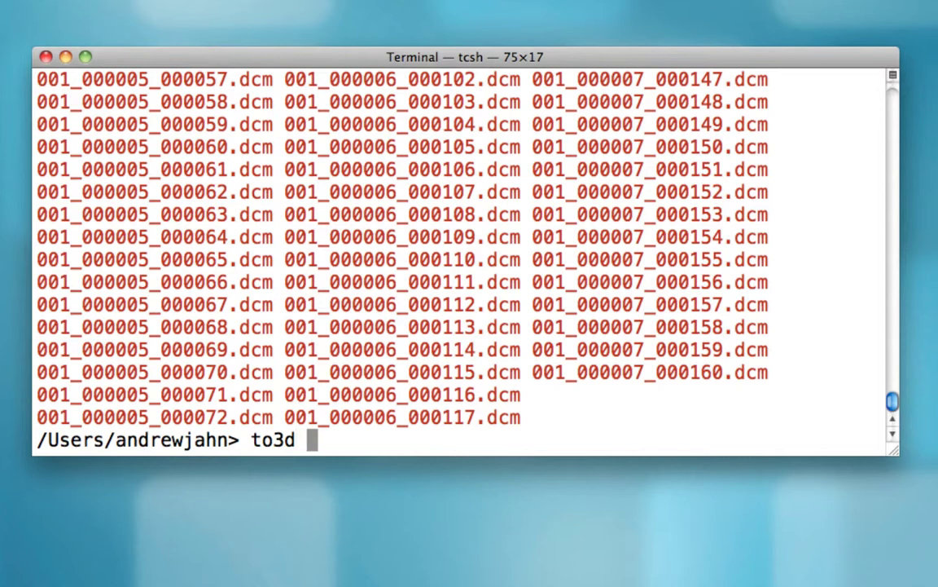
pyautogui.write('-prefix')
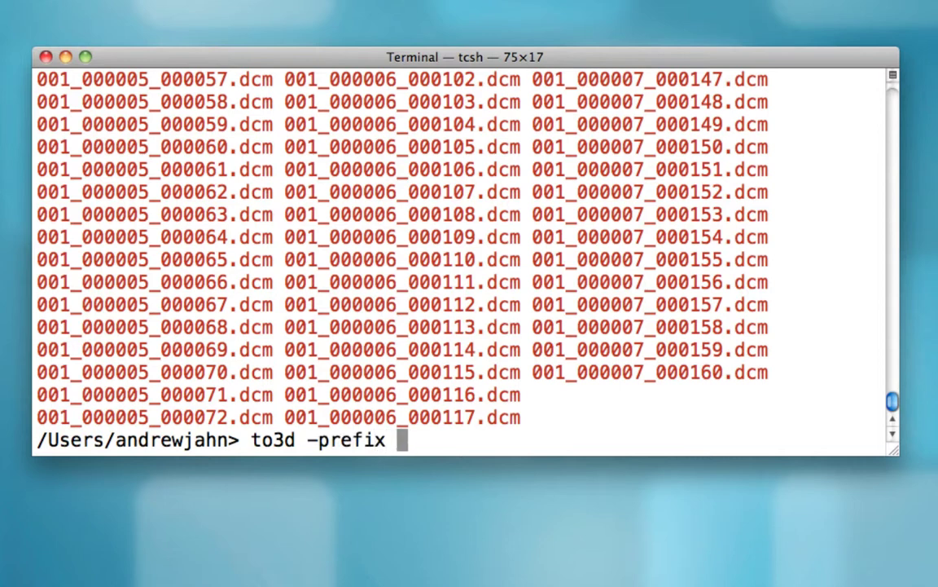
pyautogui.write('r01')
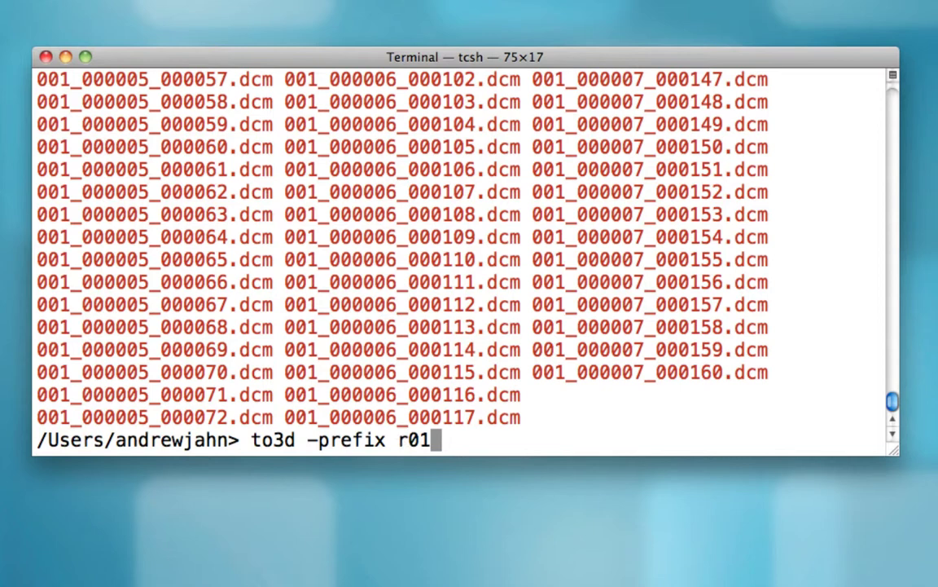
pyautogui.write(' -time')
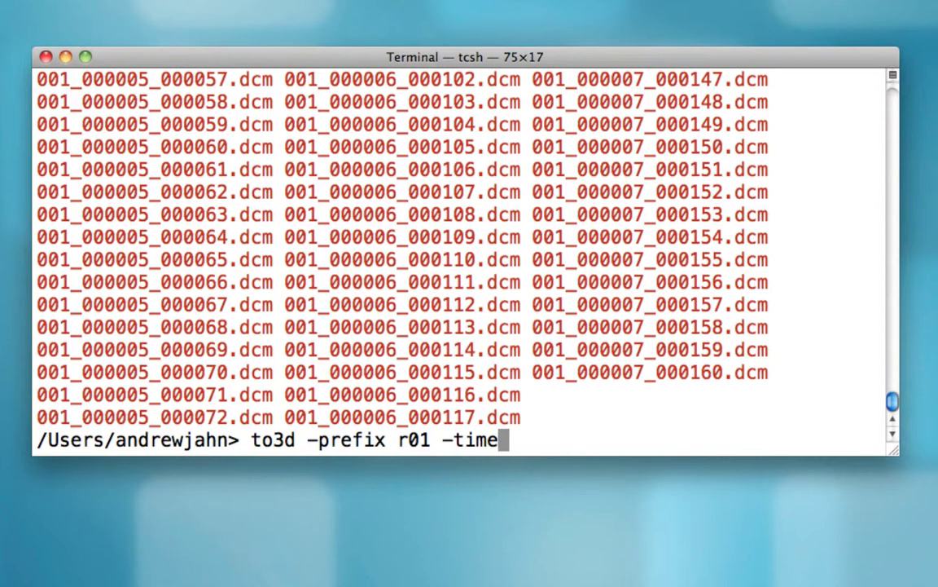
pyautogui.write(':zt')
# Step: Add 35 slices, 165 volumes and a 2000 ms TR to the to3d command
pyautogui.write('35')
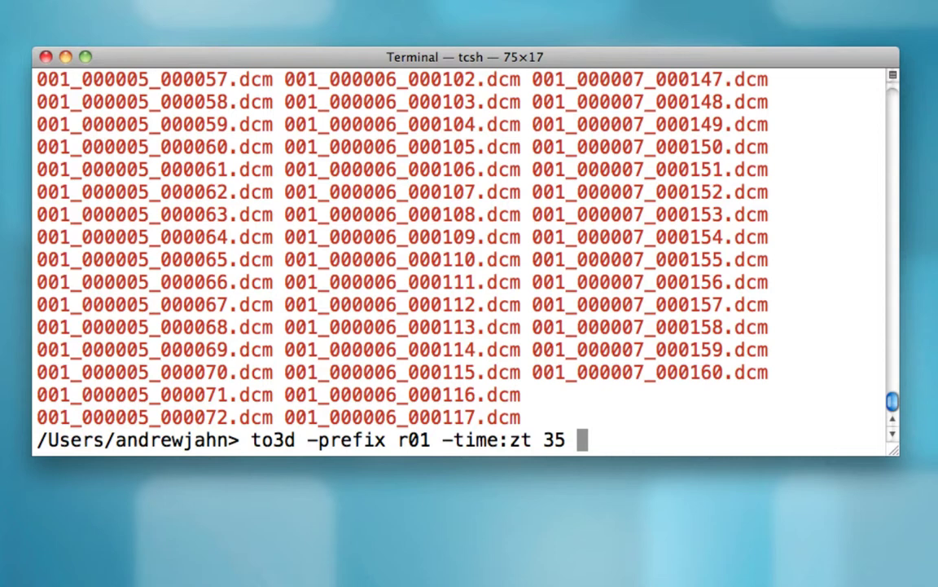
pyautogui.write(' 1')
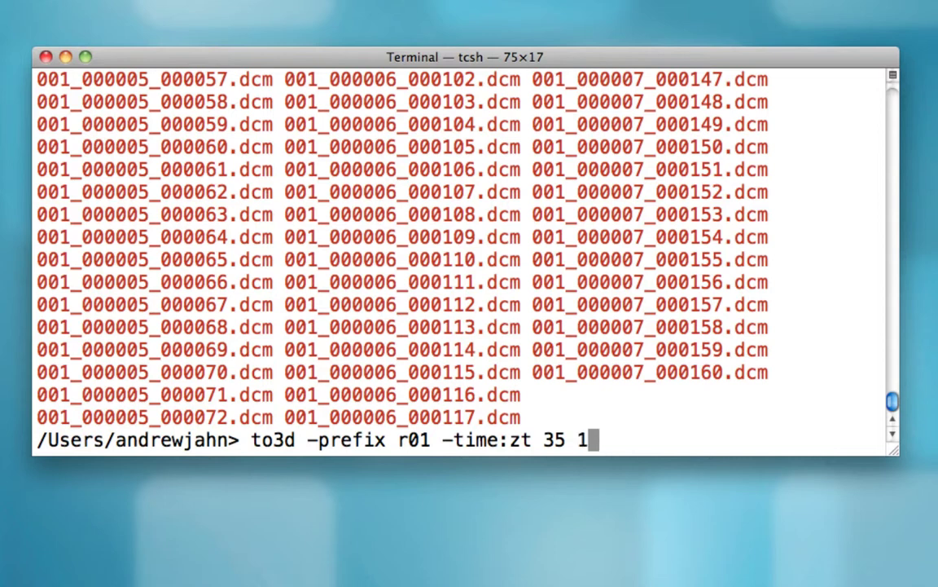
pyautogui.write('65')
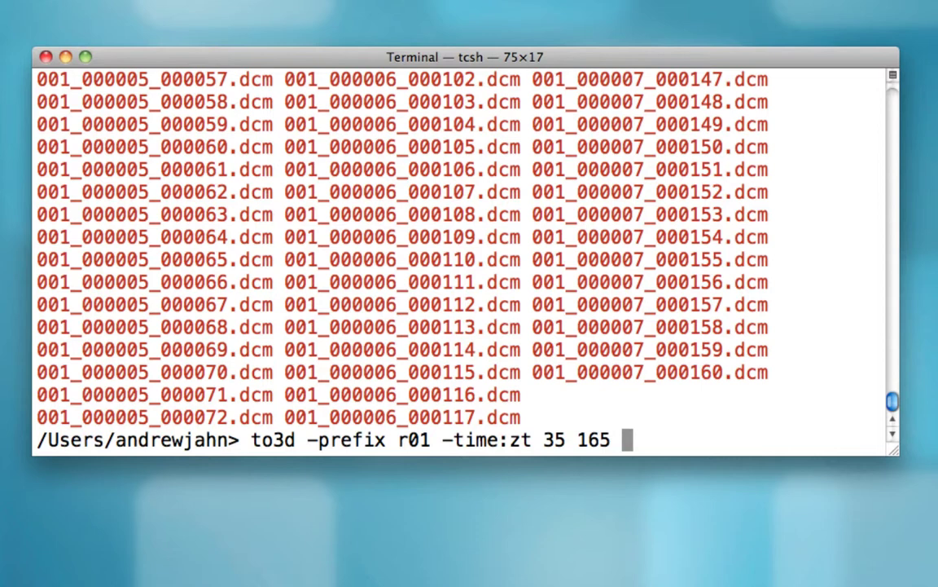
pyautogui.write('2000')
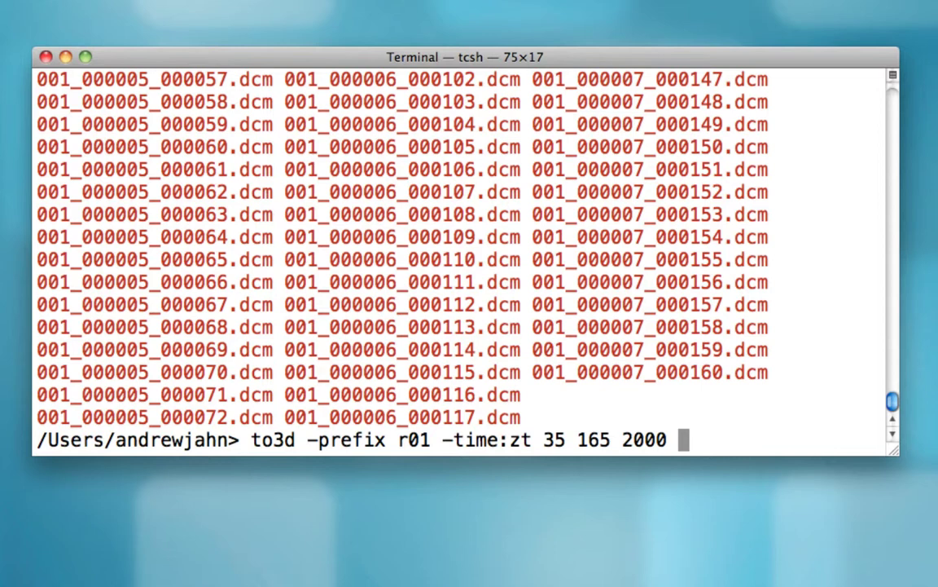
# Step: Finish the to3d command with alt+z slice timing and the *000005_*.dcm input files
pyautogui.write('a')
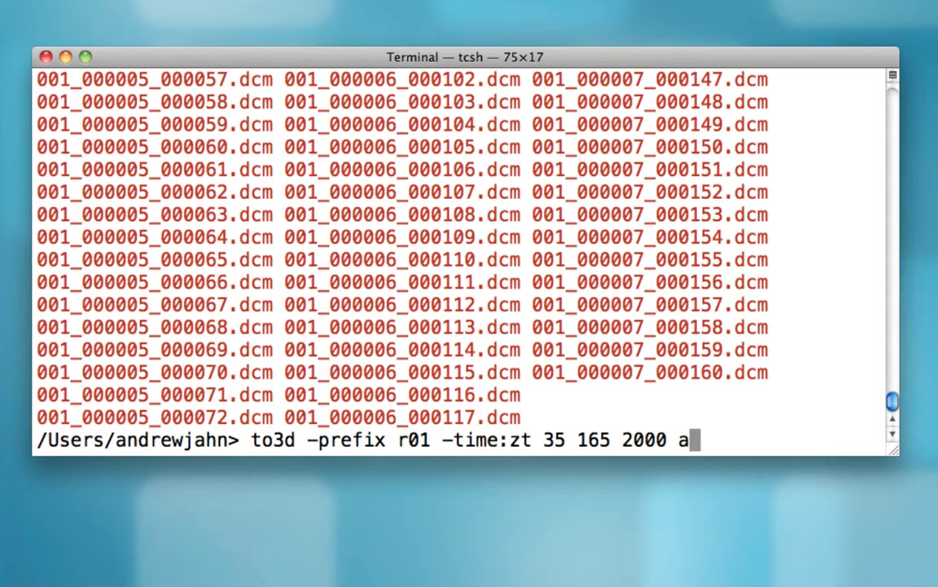
pyautogui.write('lt+')
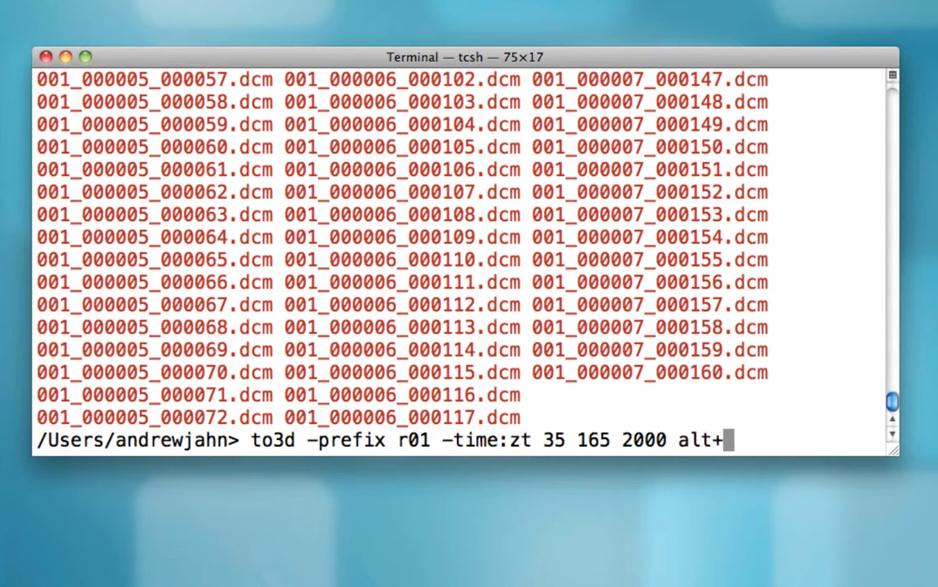
pyautogui.write('z')
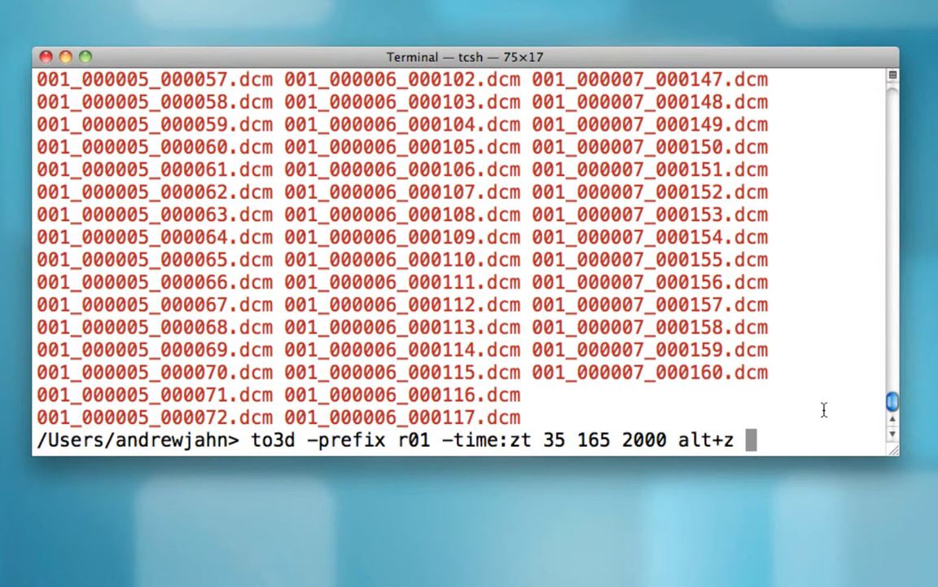
pyautogui.write('*')
pyautogui.write('00000')
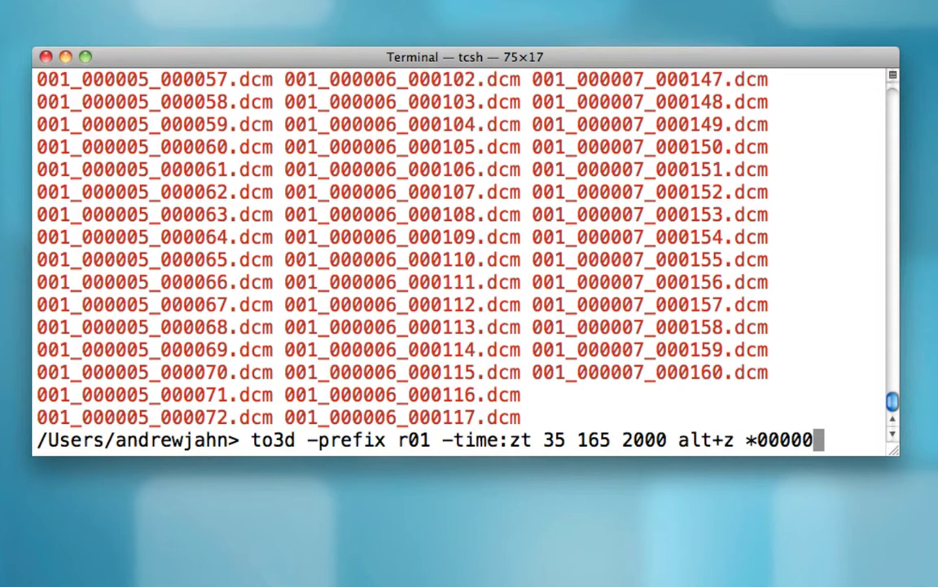
pyautogui.write('5_*.dcm')
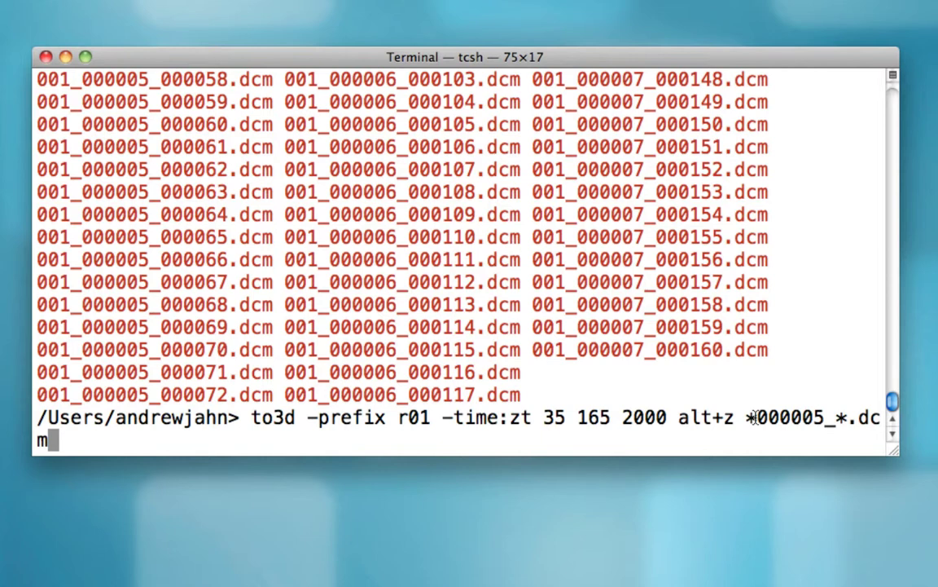
pyautogui.moveTo(836, 419); pyautogui.dragTo(758, 419)
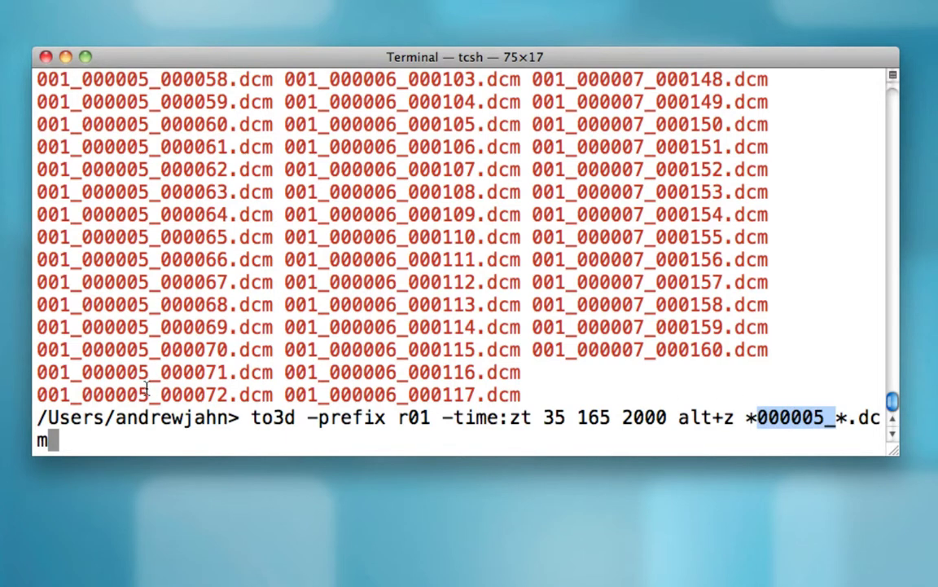
# Step: Run to3d to create the r01 dataset, then open r01+orig in AFNI
pyautogui.click(127, 446)
pyautogui.press('Return')
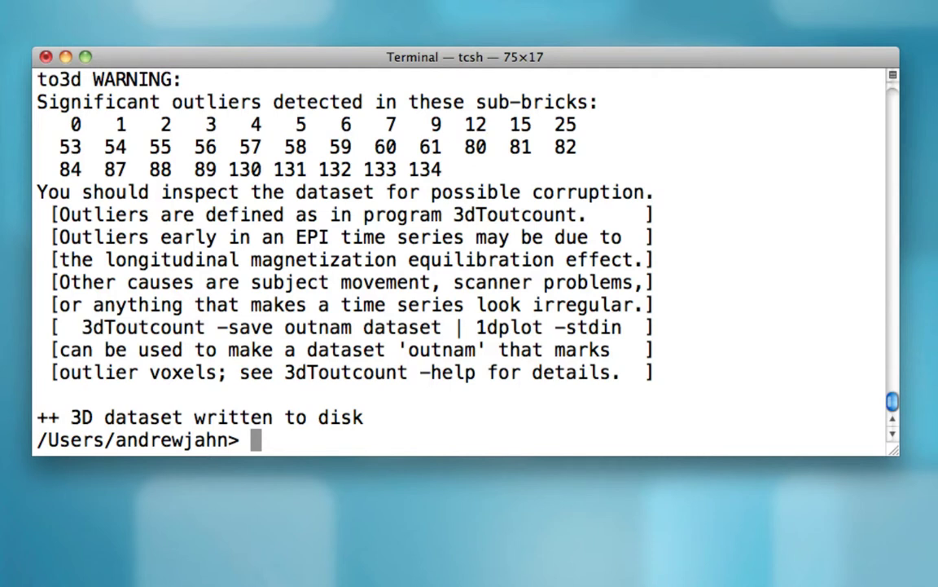
pyautogui.write('afni ')
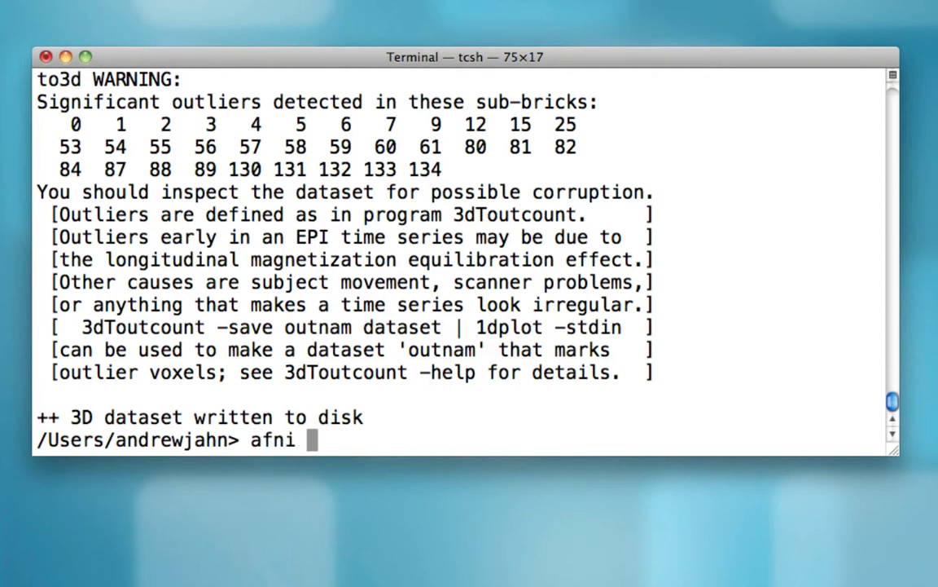
pyautogui.write('r01')
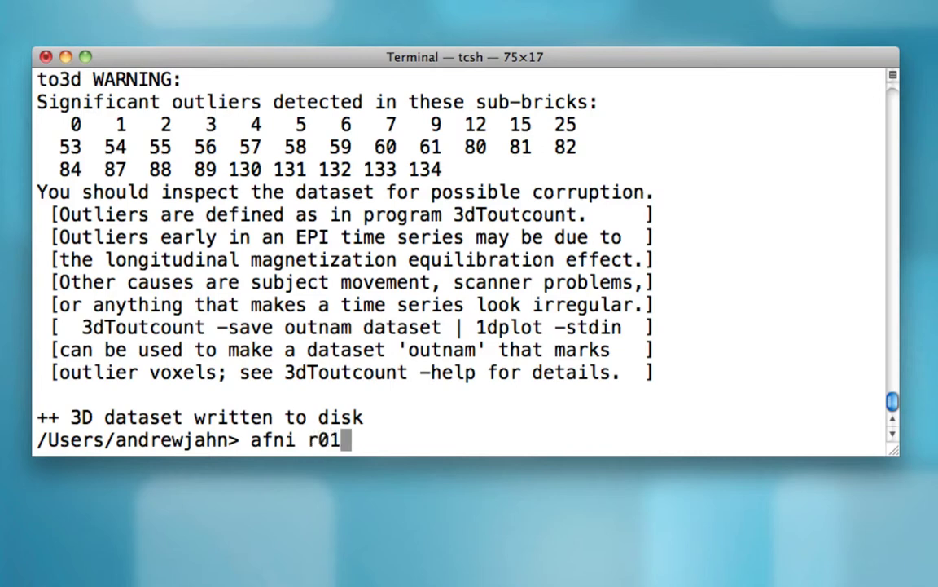
pyautogui.press('Tab')
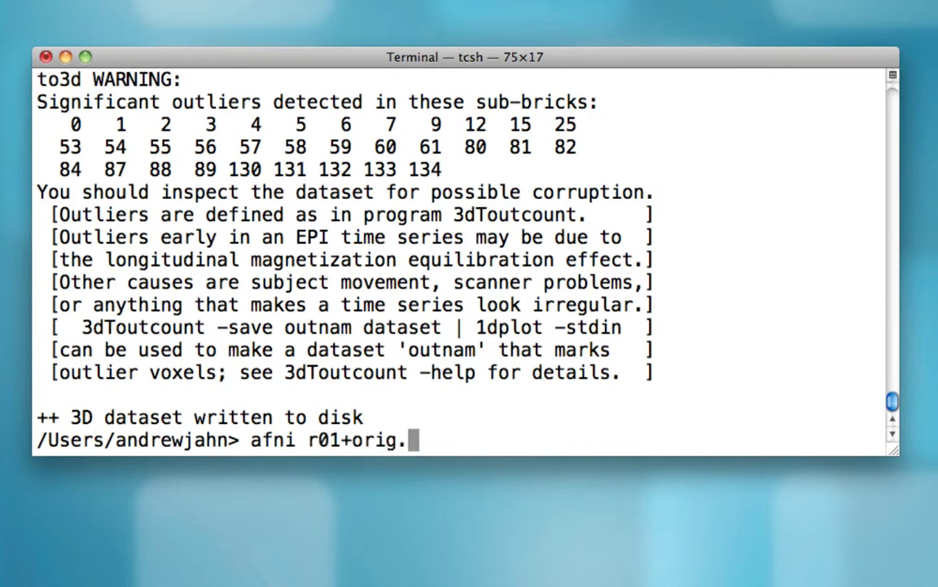
pyautogui.press('Return')
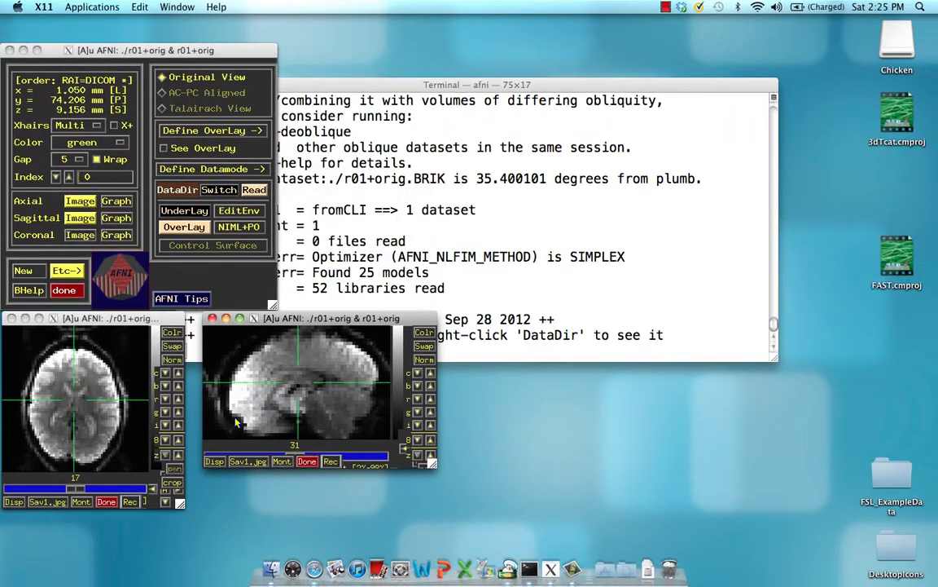
# Step: Open the sagittal time-series graph, jump to time point 46, and enlarge the centre voxel's graph
pyautogui.click(77, 372)
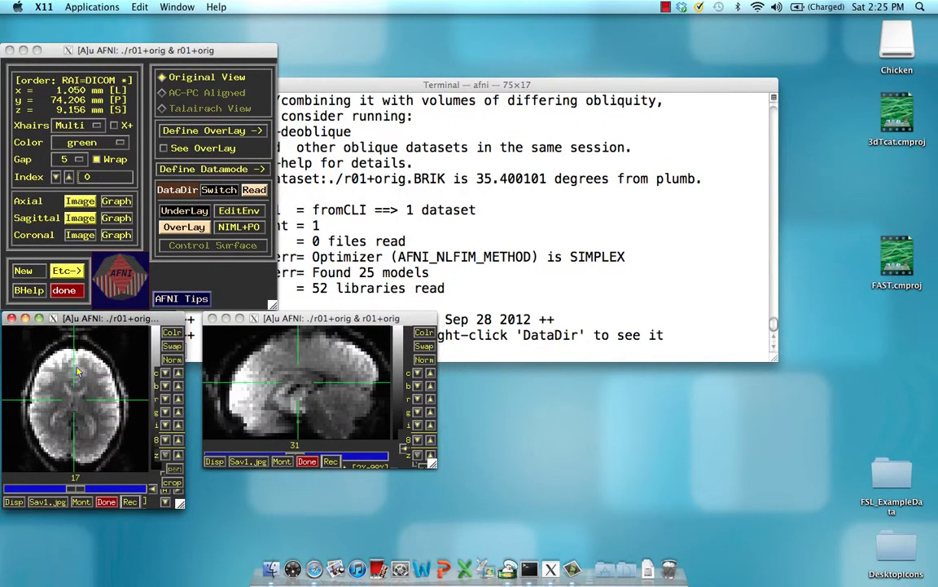
pyautogui.click(77, 371)
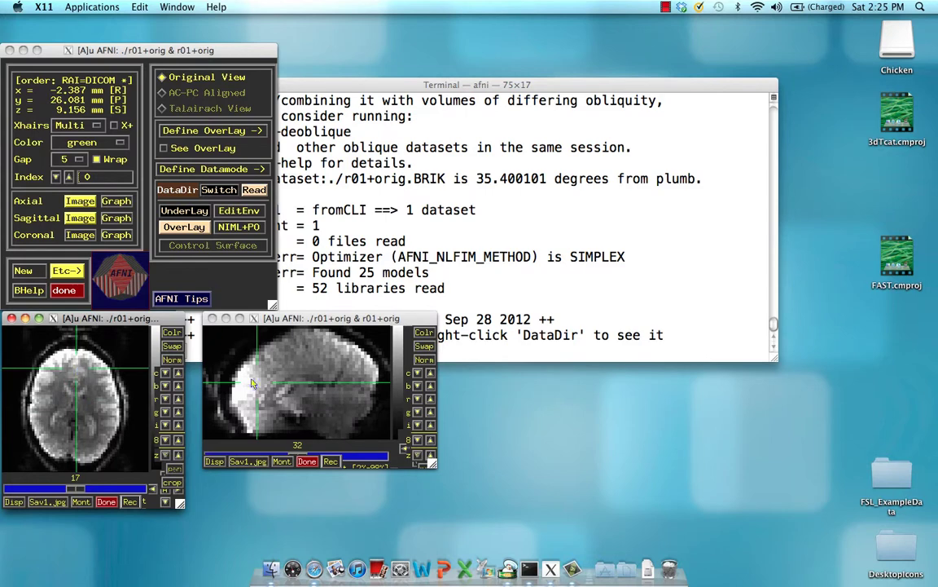
pyautogui.click(116, 217)
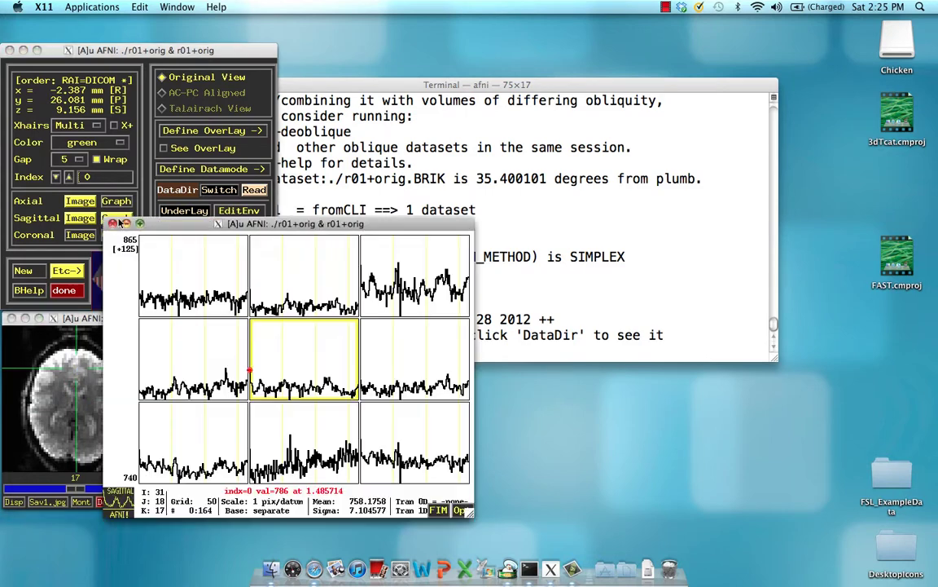
pyautogui.moveTo(216, 223); pyautogui.dragTo(596, 21)
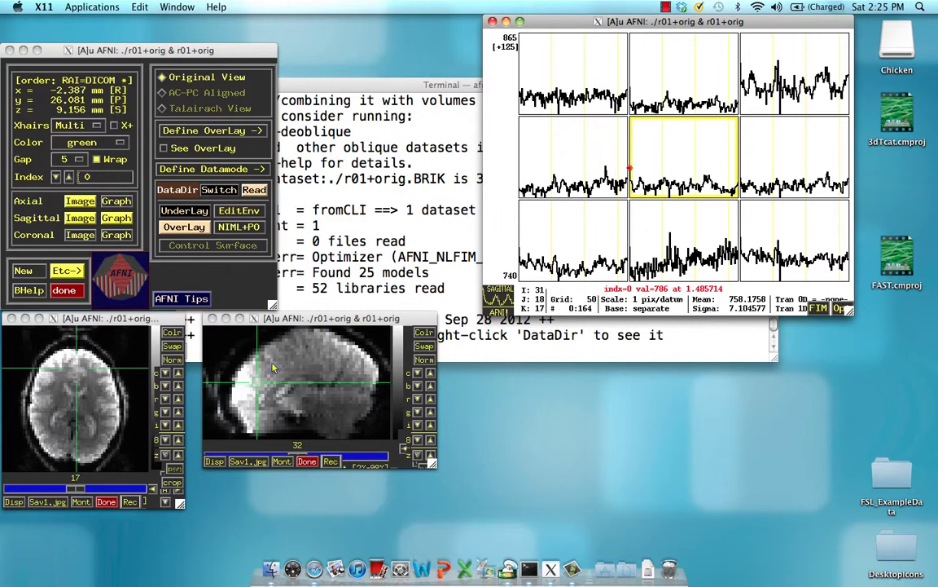
pyautogui.click(658, 154)
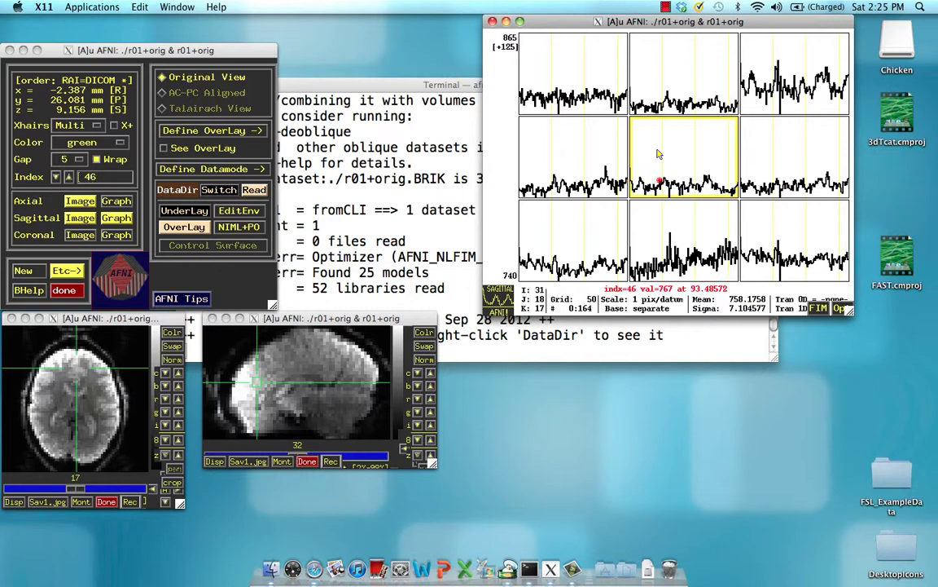
pyautogui.press('m')
pyautogui.press('m')
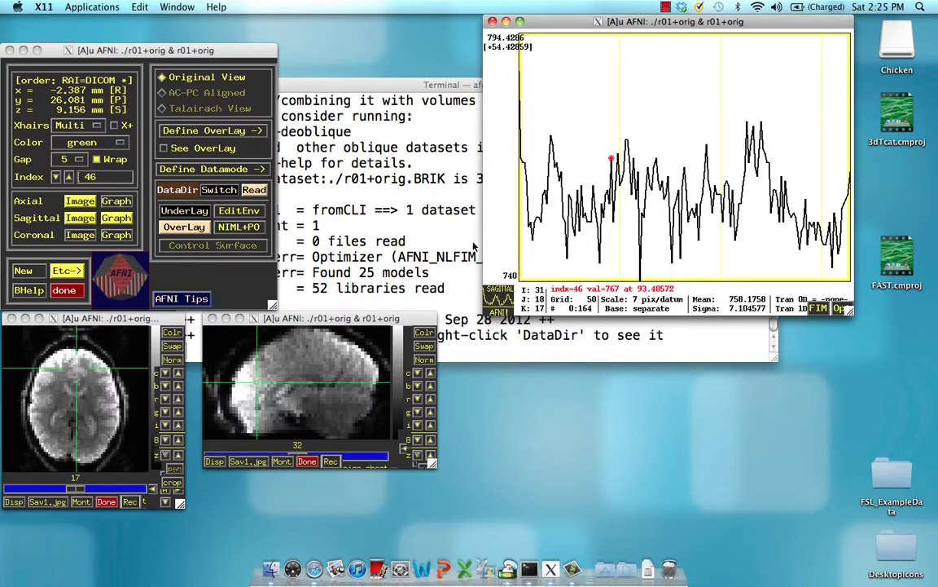
# Step: Place the crosshairs near the top of the brain and autoscale the voxel's time-series plot
pyautogui.click(345, 342)
pyautogui.click(346, 341)
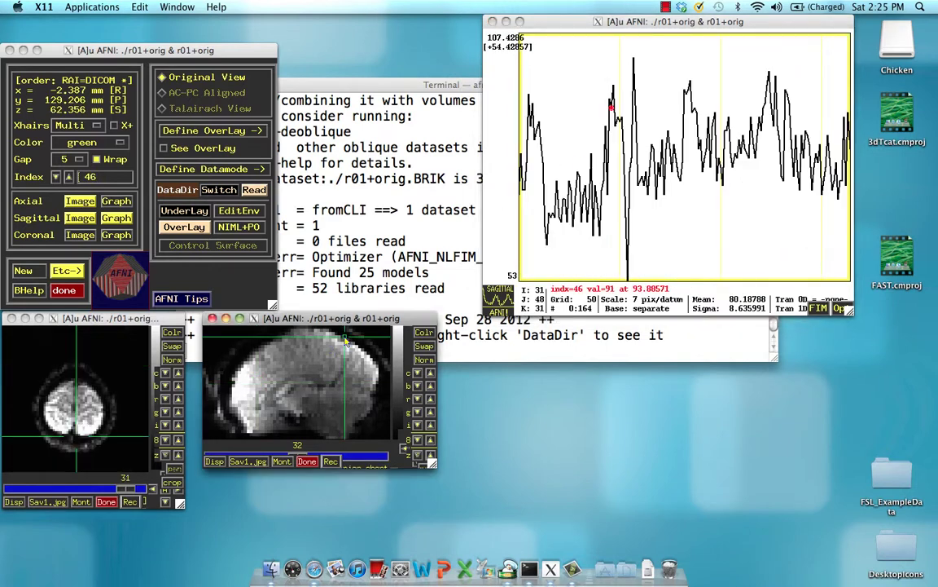
pyautogui.press('Down')
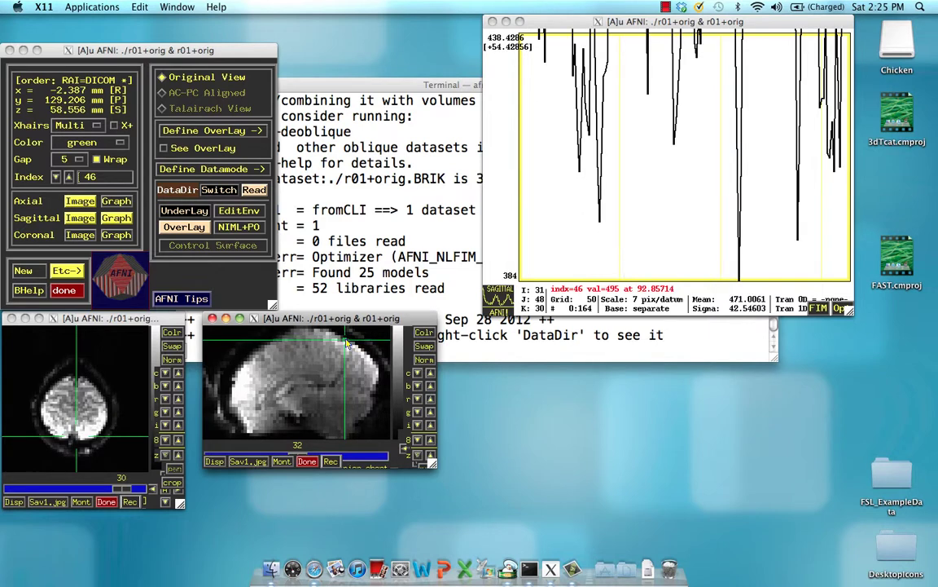
pyautogui.click(580, 254)
pyautogui.press('a')
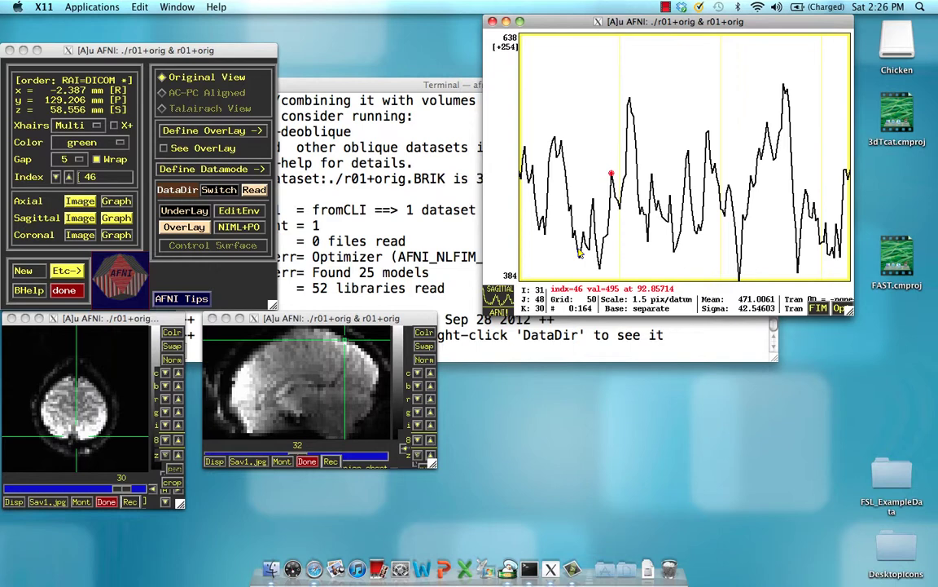
pyautogui.click(652, 174)
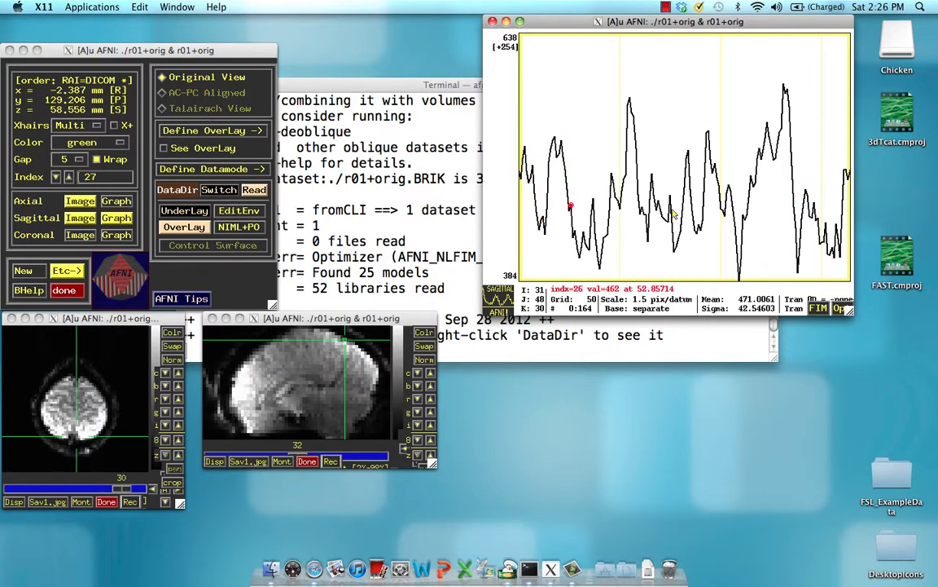
# Step: Close the graph window and quit AFNI, returning to Terminal
pyautogui.click(492, 21)
pyautogui.click(11, 49)
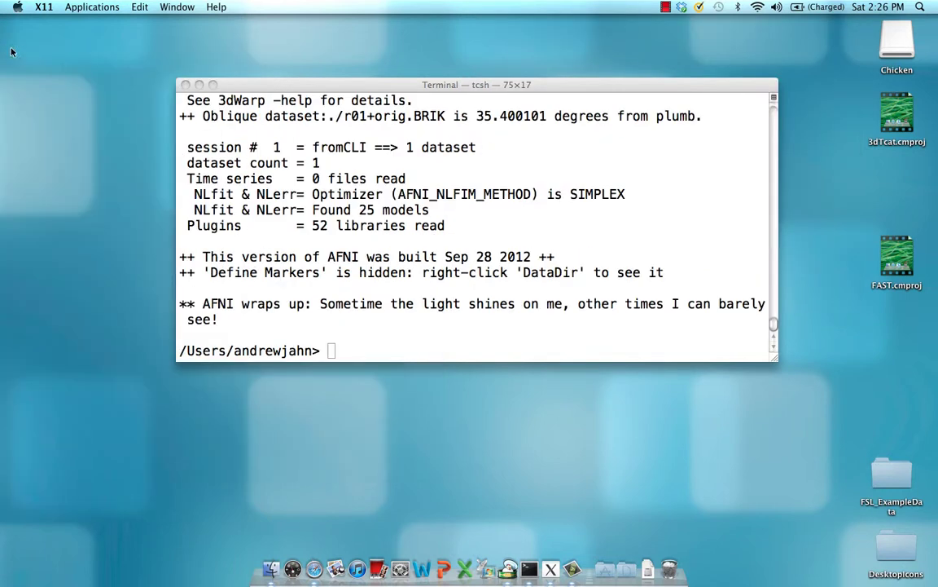
pyautogui.click(404, 319)
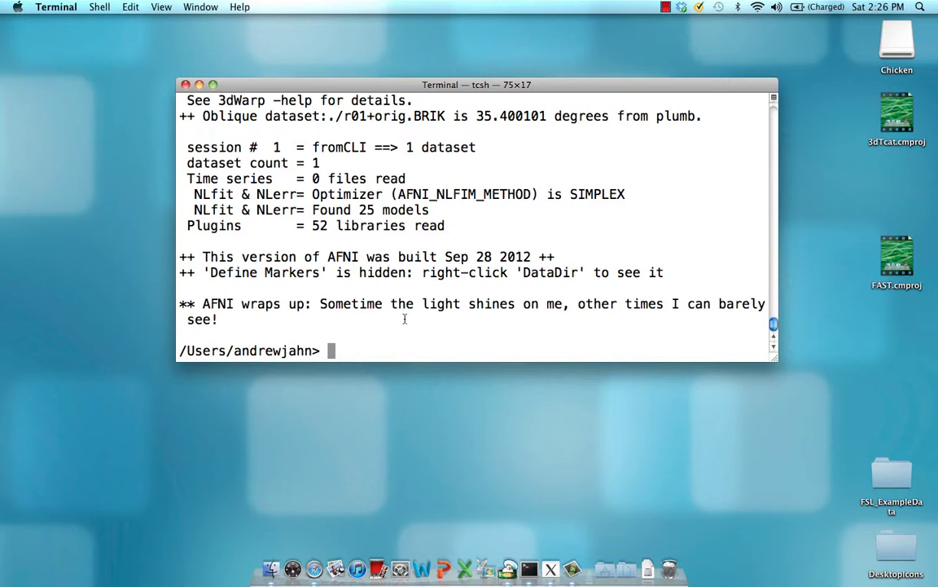
# Step: Convert the *000007_*.dcm slices into anat with to3d -anat, then list the folder
pyautogui.write('to3d -anat')
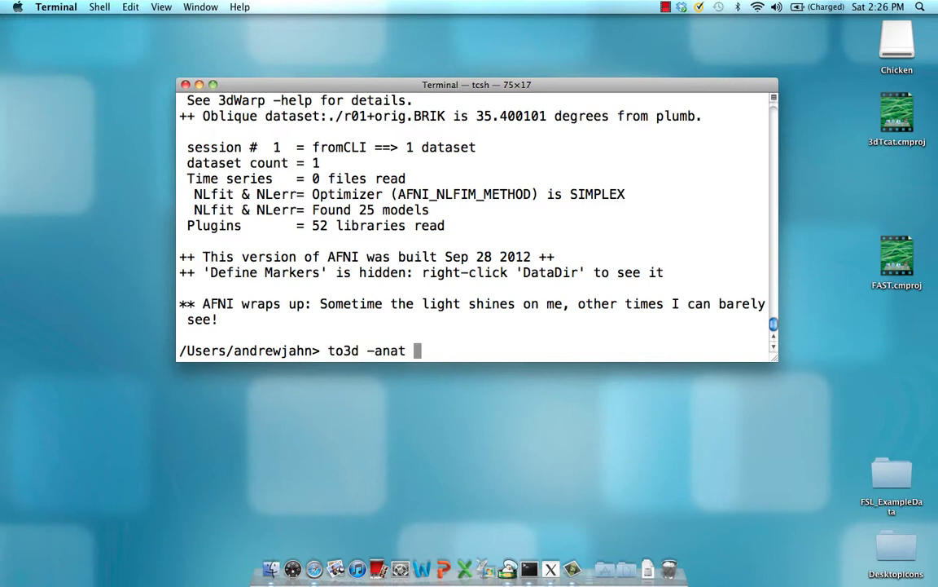
pyautogui.write('-prefix ')
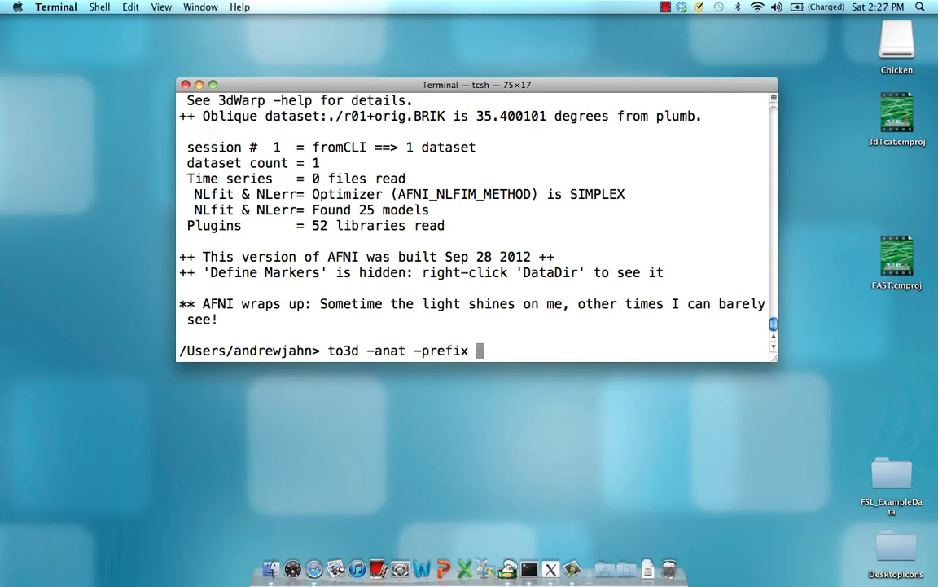
pyautogui.write('anat *')
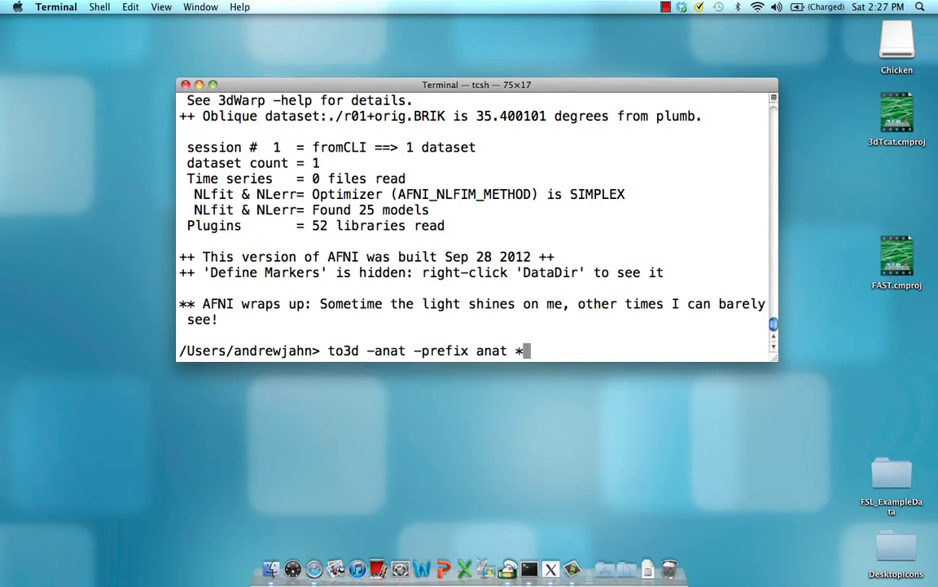
pyautogui.write('00000')
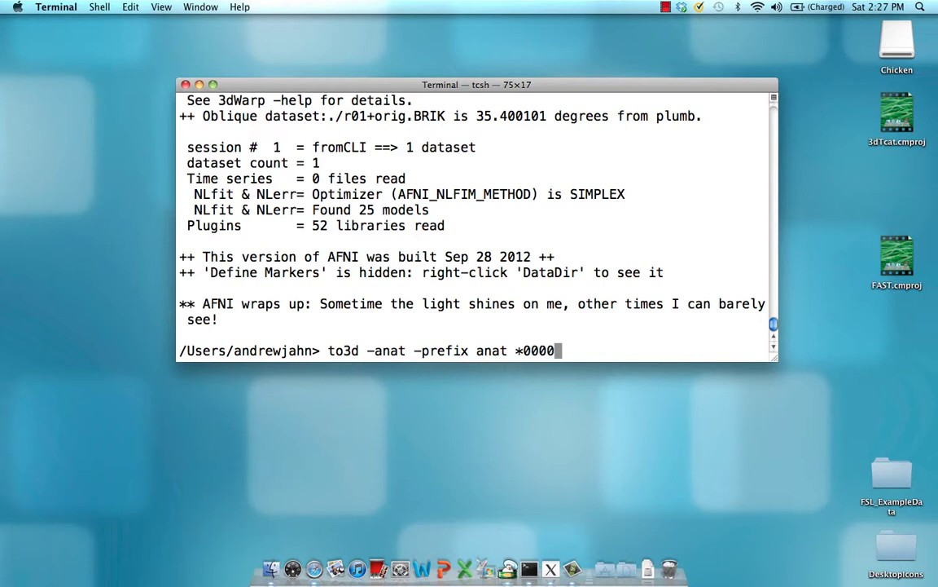
pyautogui.write('7_*.dc')
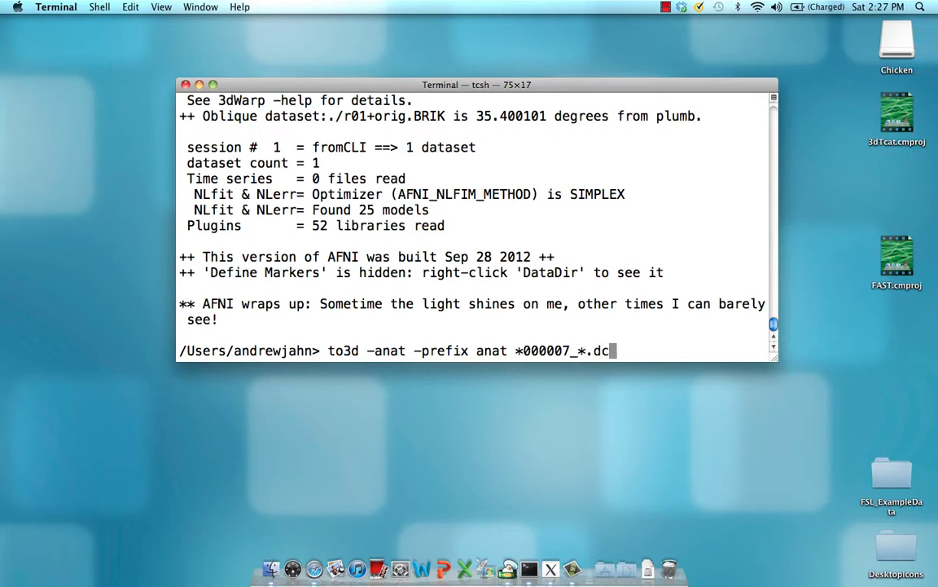
pyautogui.write('m')
pyautogui.press('Return')
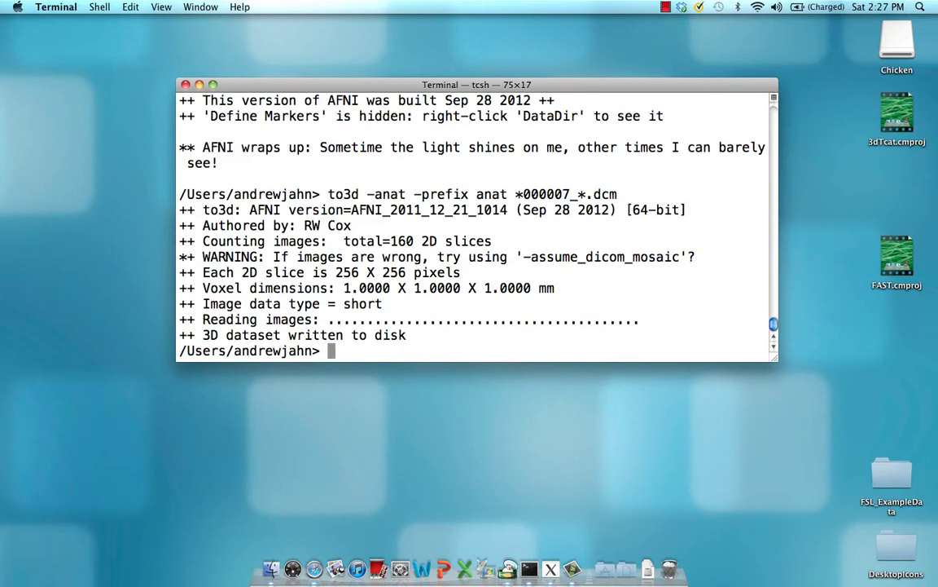
pyautogui.write('ls')
pyautogui.press('Return')
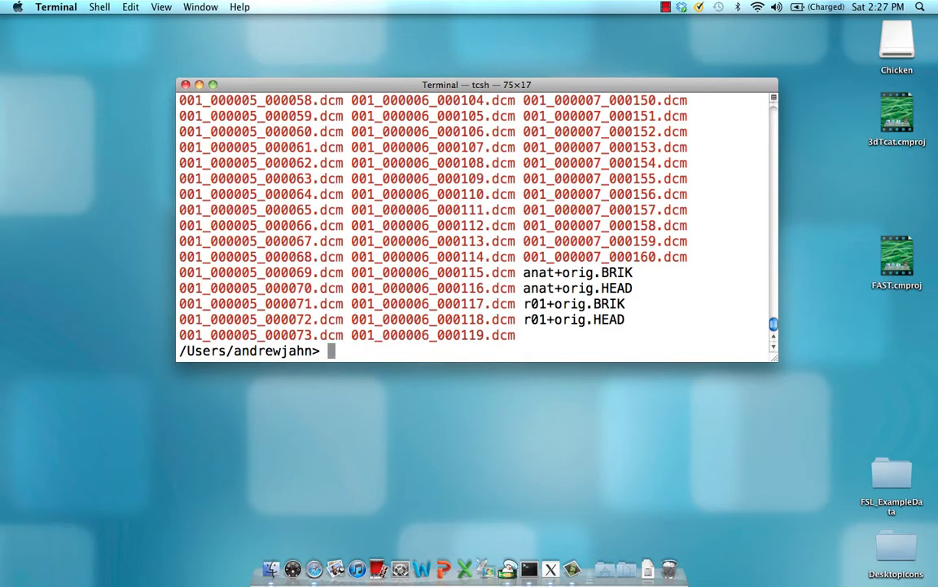
# Step: Launch AFNI on the anat+orig dataset
pyautogui.write('afni anat')
pyautogui.press('Tab')
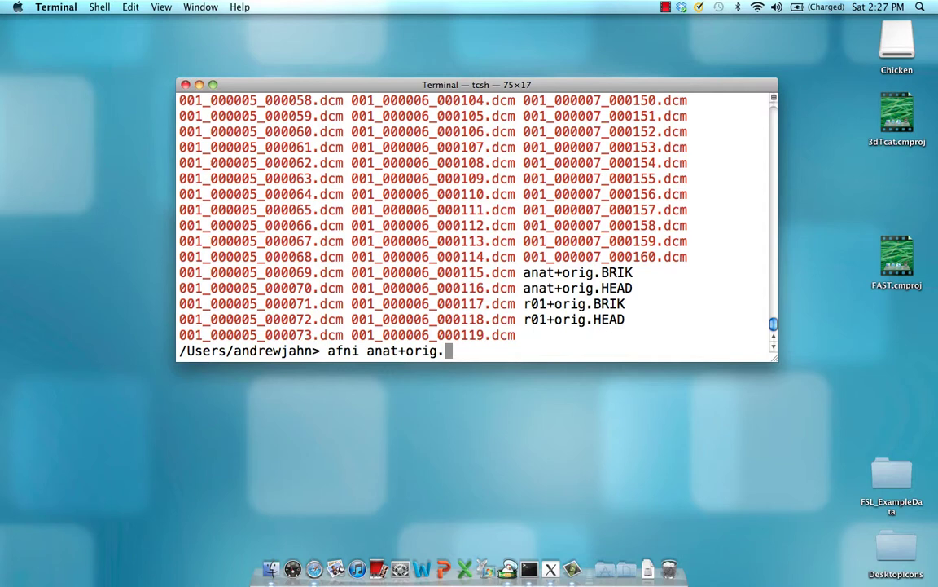
pyautogui.press('Return')
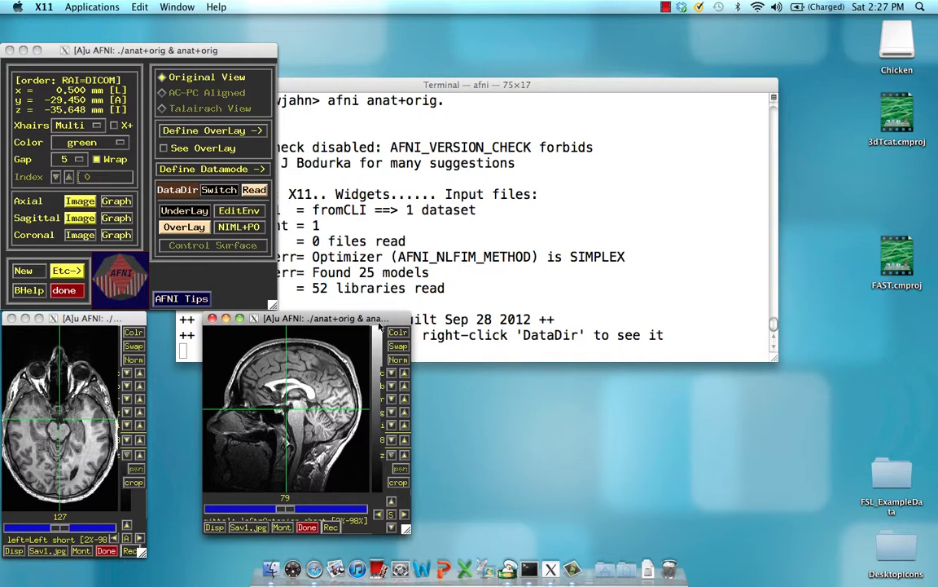
# Step: Move and enlarge the sagittal window, placing the crosshair near the corpus callosum
pyautogui.moveTo(355, 321); pyautogui.dragTo(477, 152)
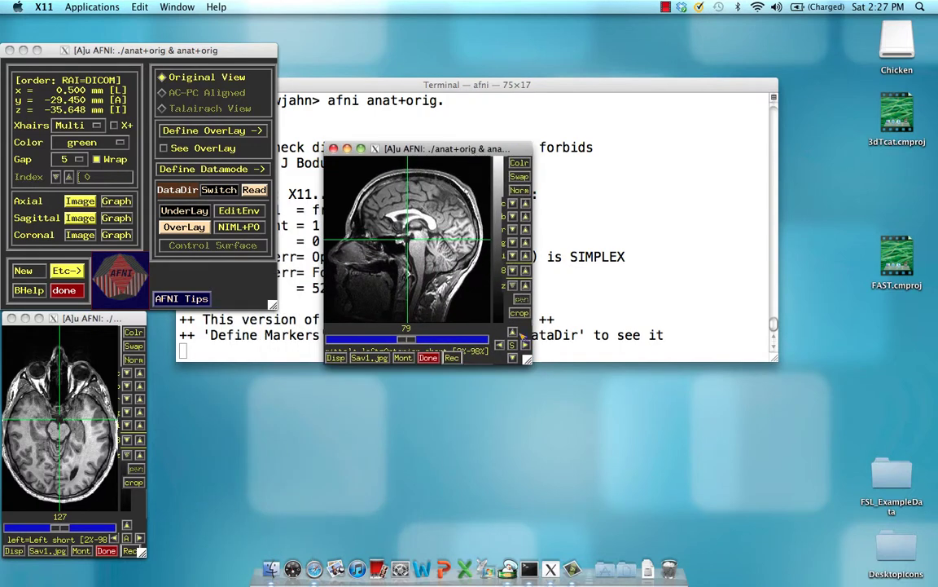
pyautogui.moveTo(528, 364); pyautogui.dragTo(629, 461)
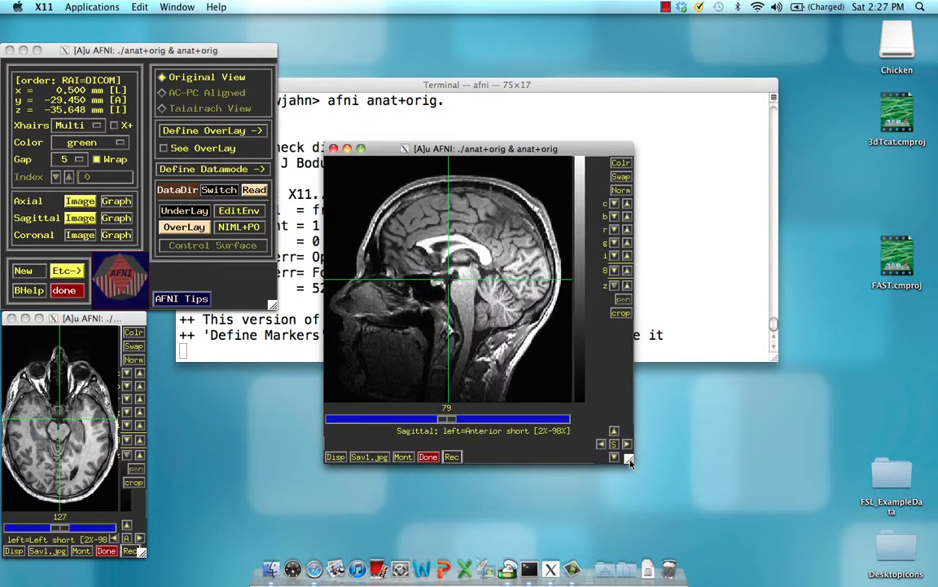
pyautogui.click(458, 250)
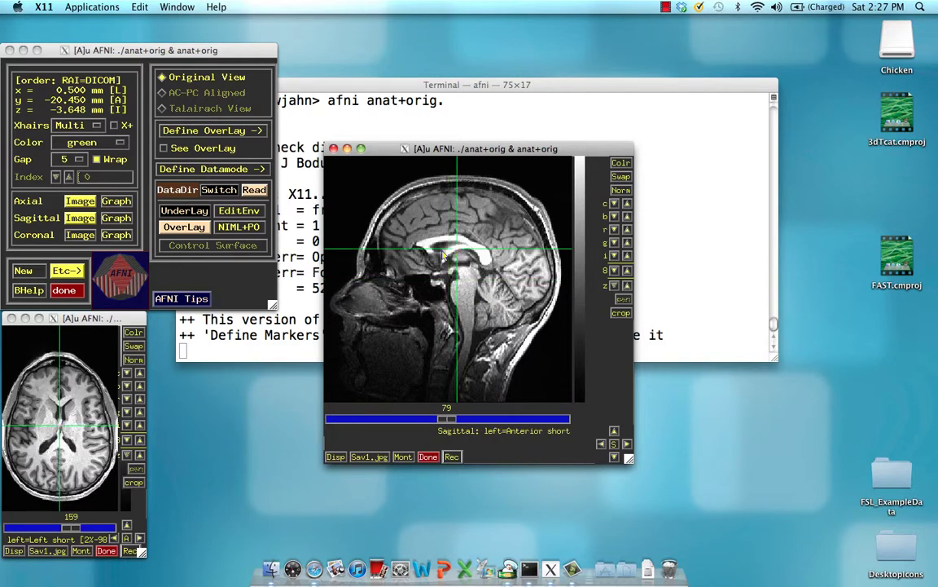
# Step: Page repeatedly through the anat+orig sagittal slices, ending on sagittal slice 53
pyautogui.scroll(20, 443, 256)
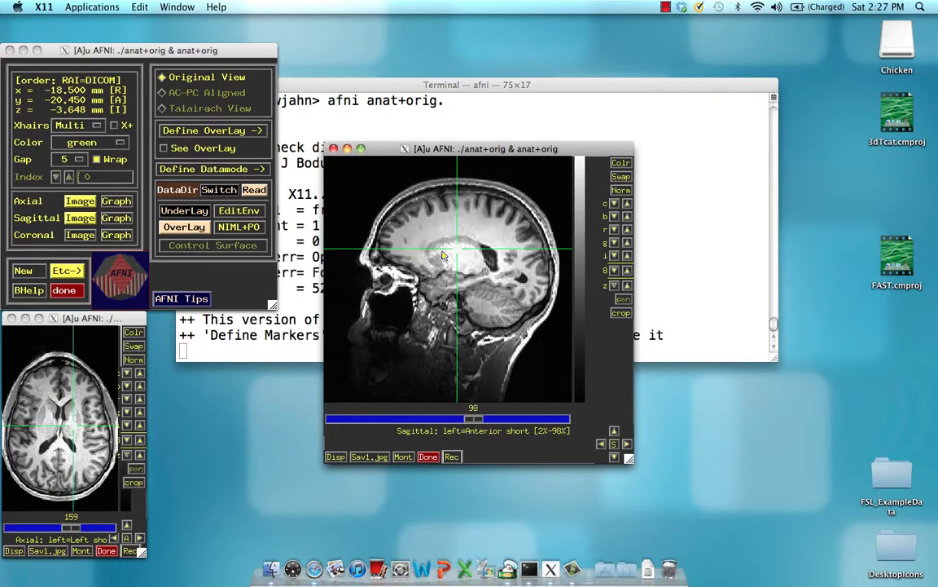
pyautogui.scroll(20, 443, 255)
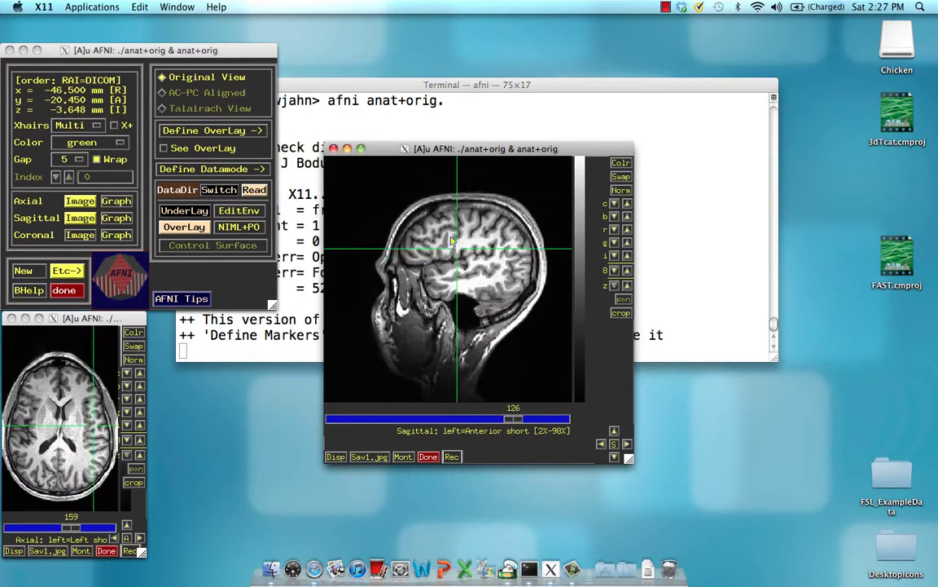
pyautogui.scroll(20, 460, 255)
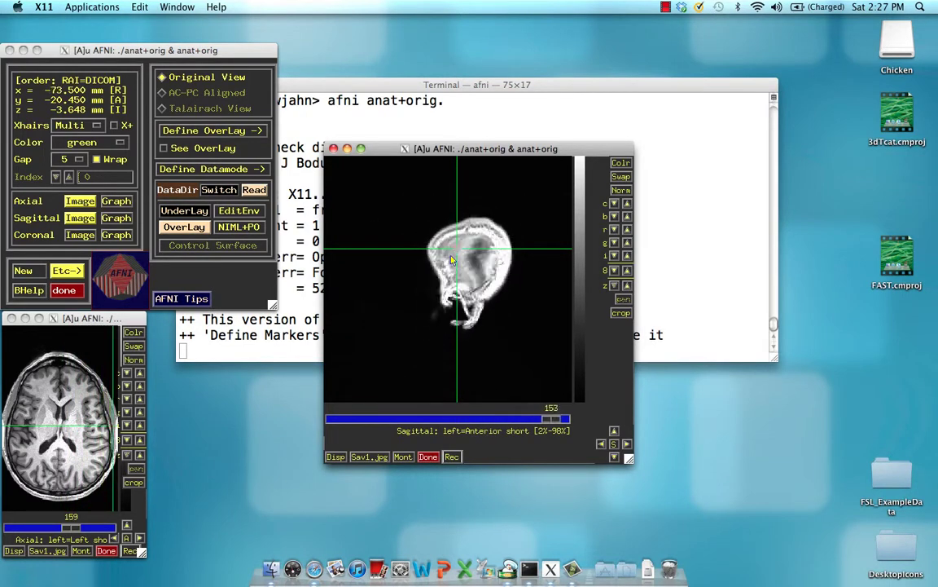
pyautogui.scroll(20, 452, 260)
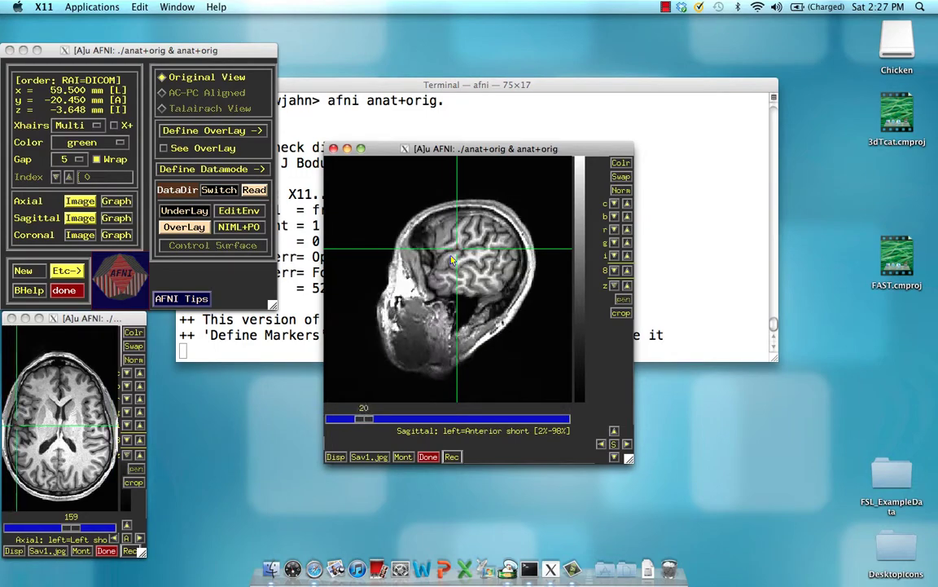
pyautogui.scroll(20, 452, 260)
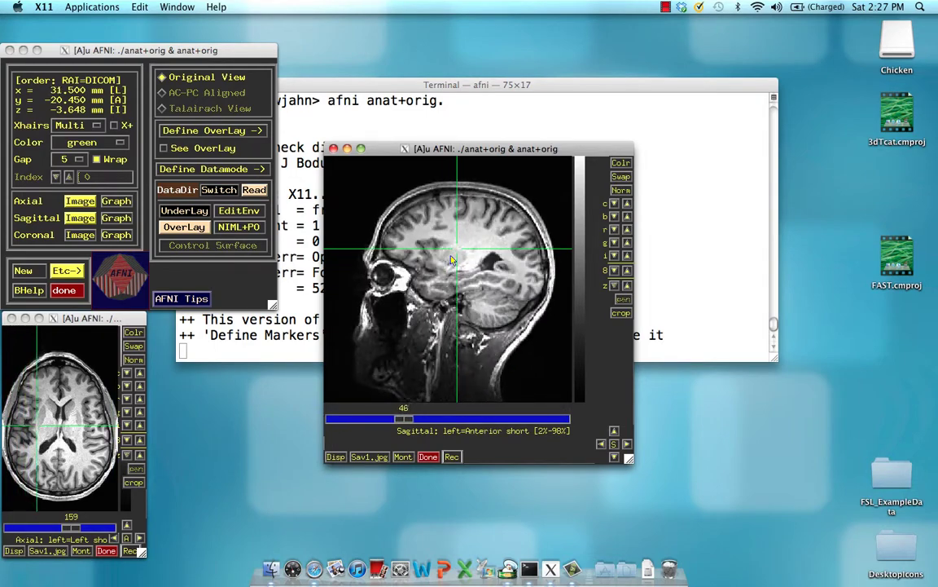
pyautogui.scroll(20, 452, 260)
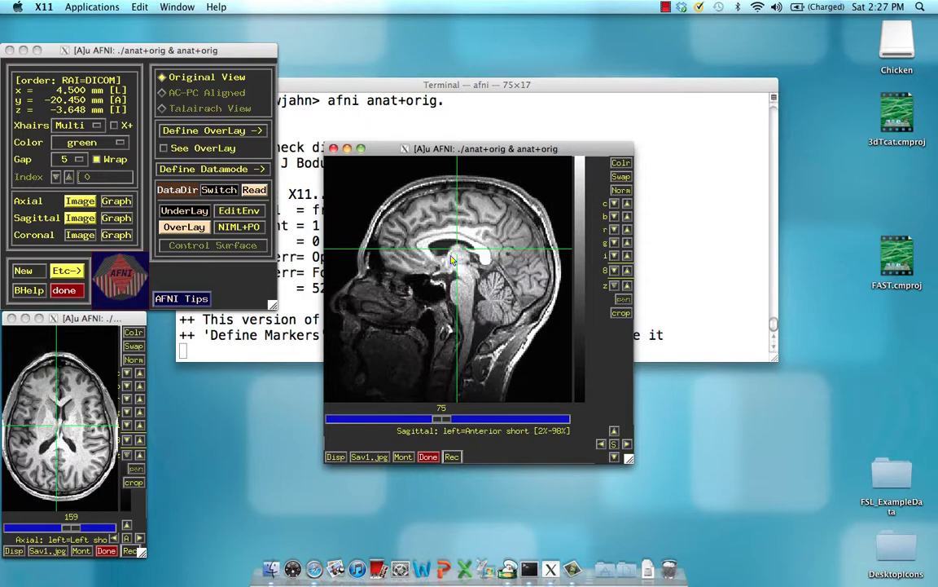
pyautogui.scroll(20, 452, 260)
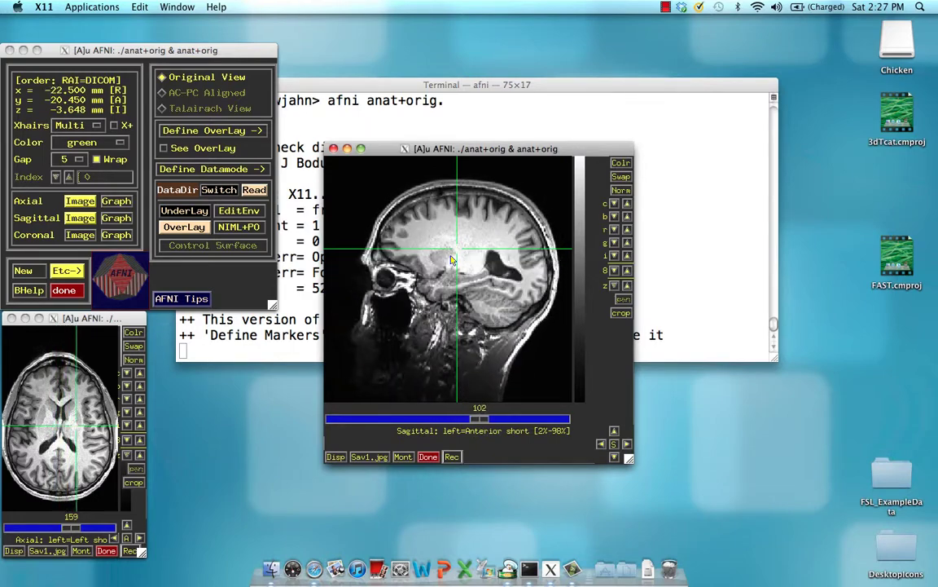
pyautogui.scroll(20, 452, 259)
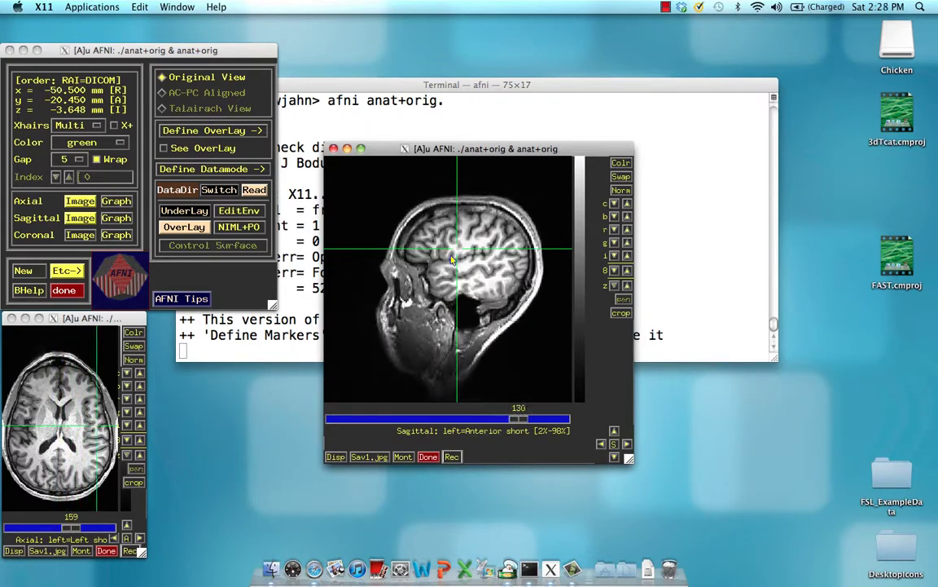
pyautogui.scroll(20, 452, 260)
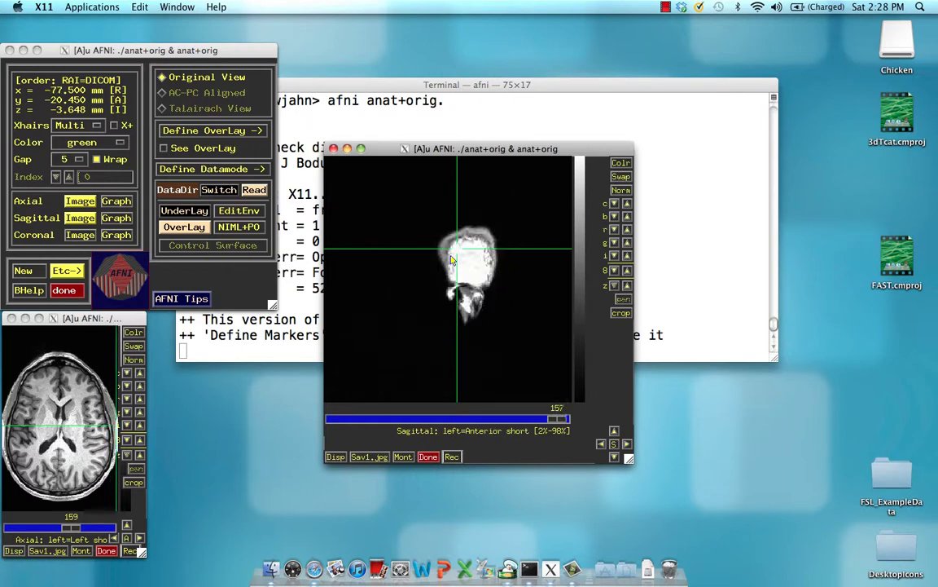
pyautogui.scroll(20, 452, 260)
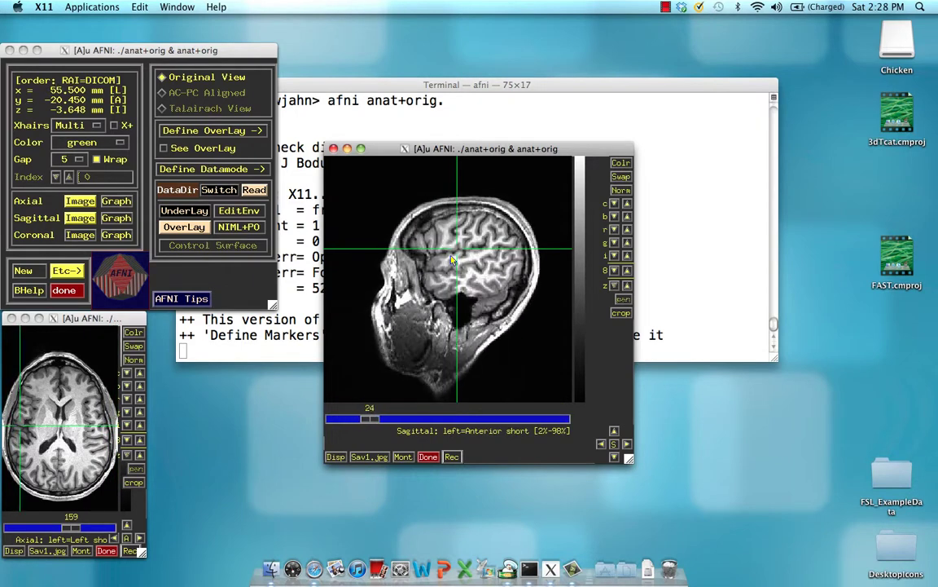
pyautogui.scroll(20, 452, 260)
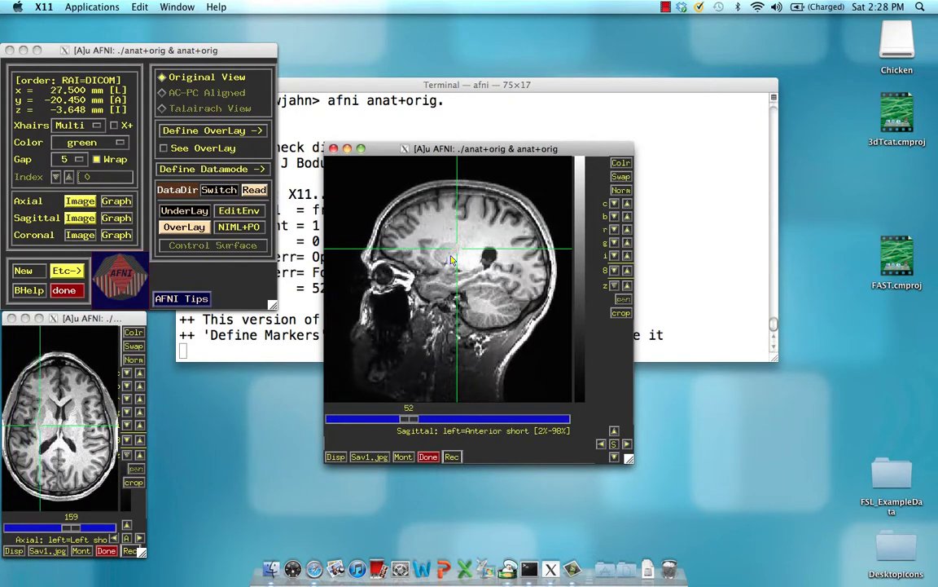
pyautogui.scroll(20, 452, 260)
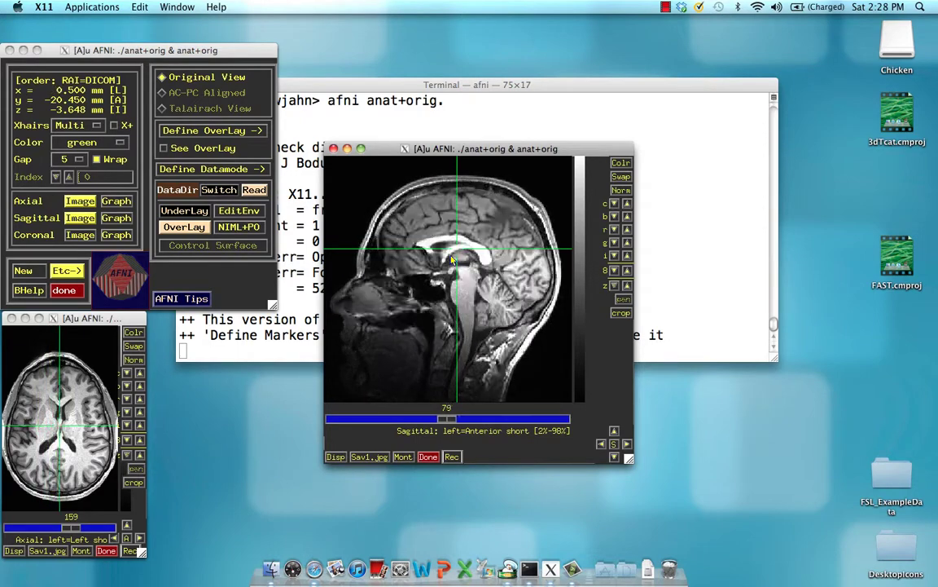
pyautogui.scroll(20, 452, 260)
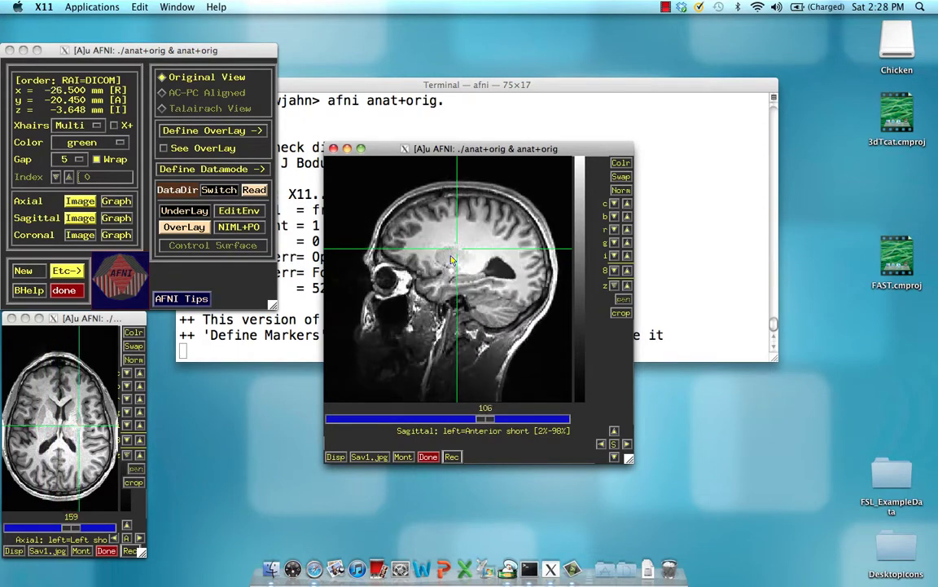
pyautogui.scroll(20, 453, 260)
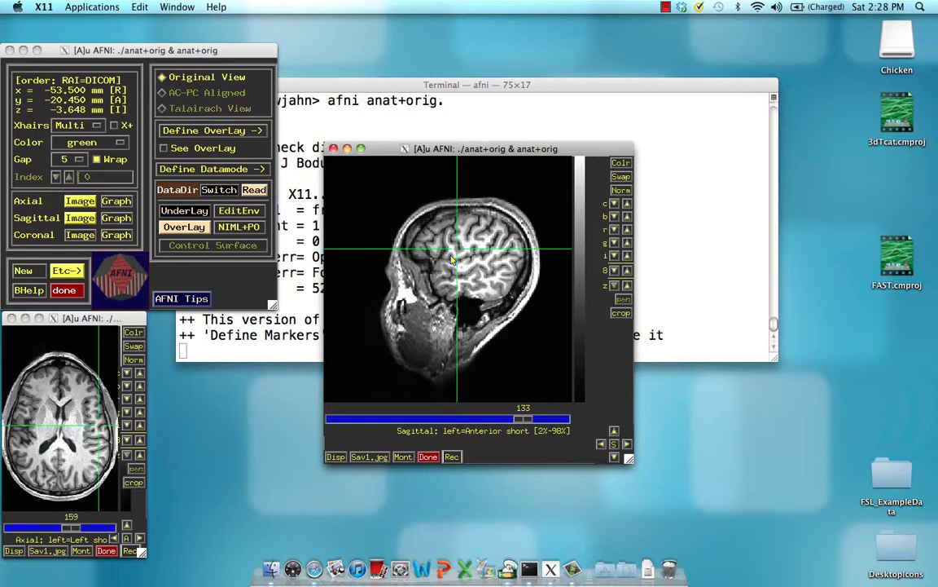
pyautogui.scroll(20, 452, 260)
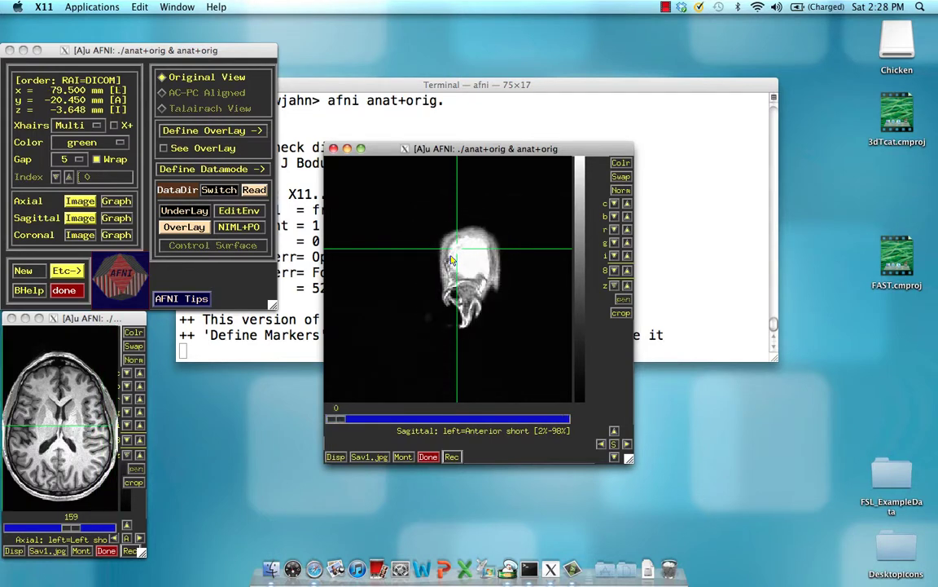
pyautogui.scroll(20, 453, 260)
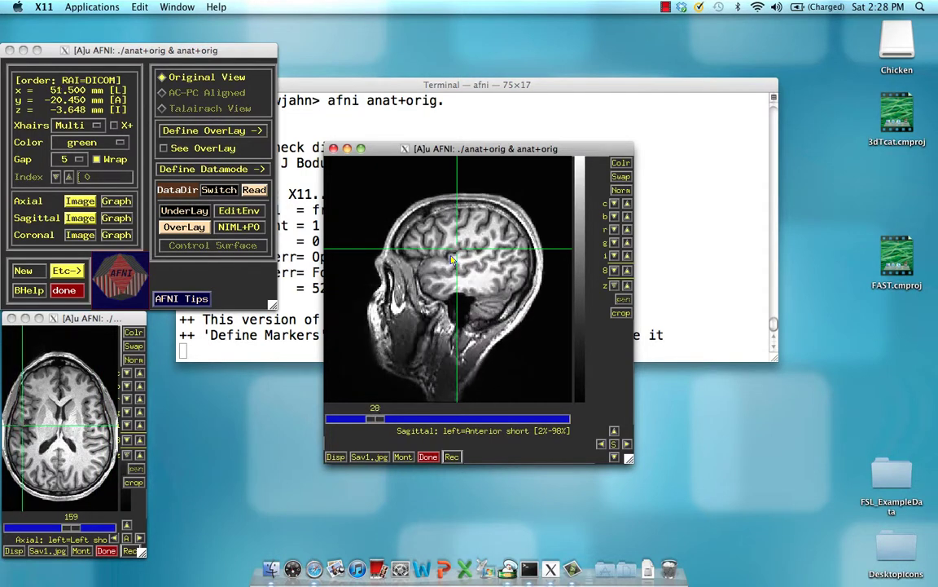
pyautogui.scroll(19, 452, 260)
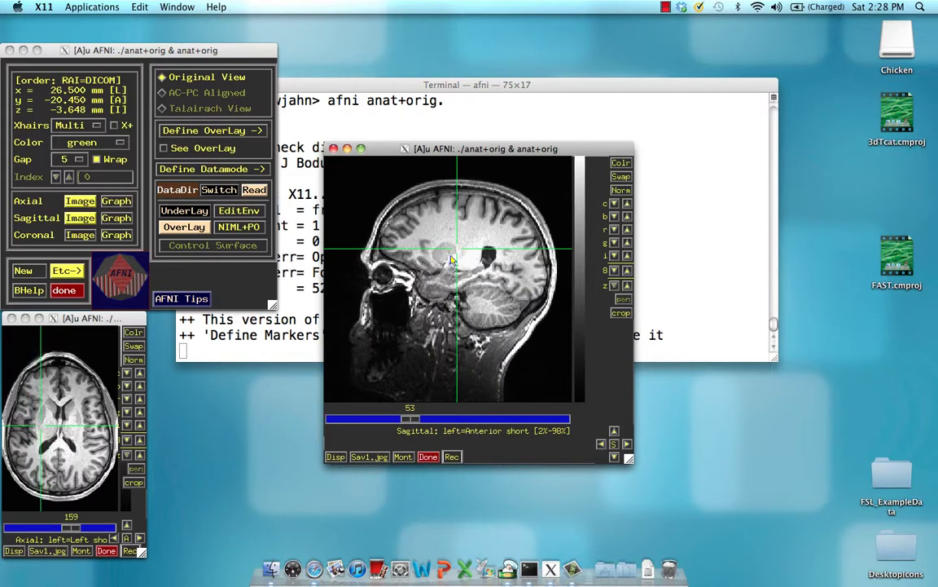